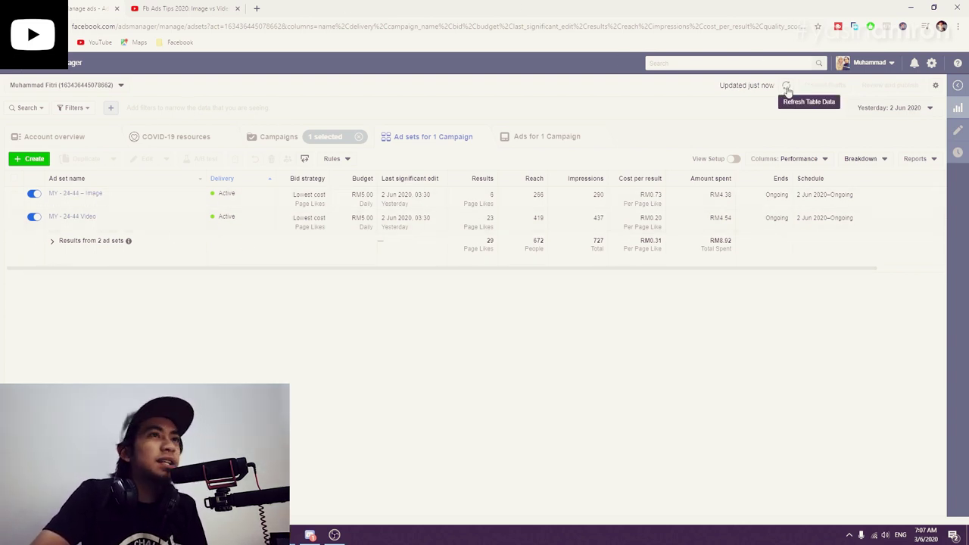
Show the ad set table with the Performance and Clicks column preset
{"action": "left_click", "coordinate": [795, 160]}
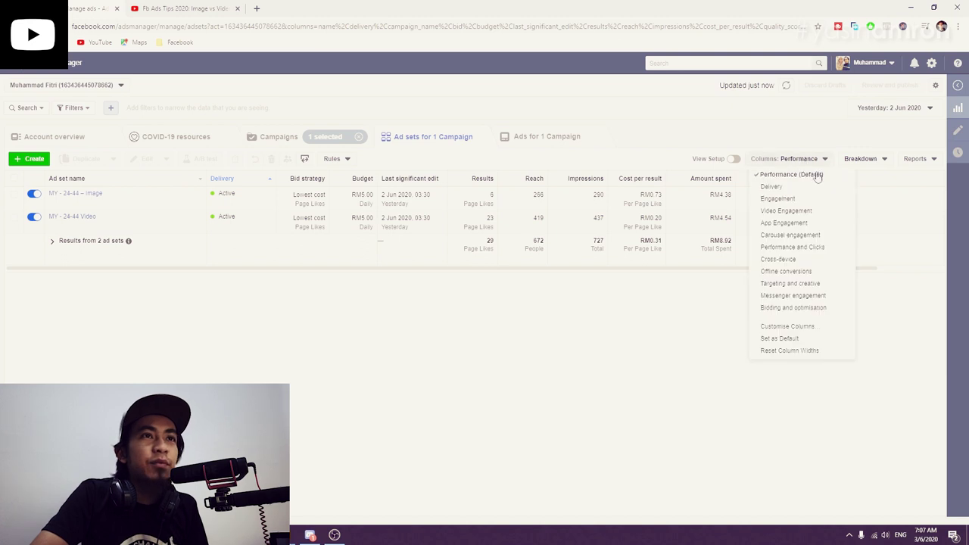
{"action": "left_click", "coordinate": [804, 250]}
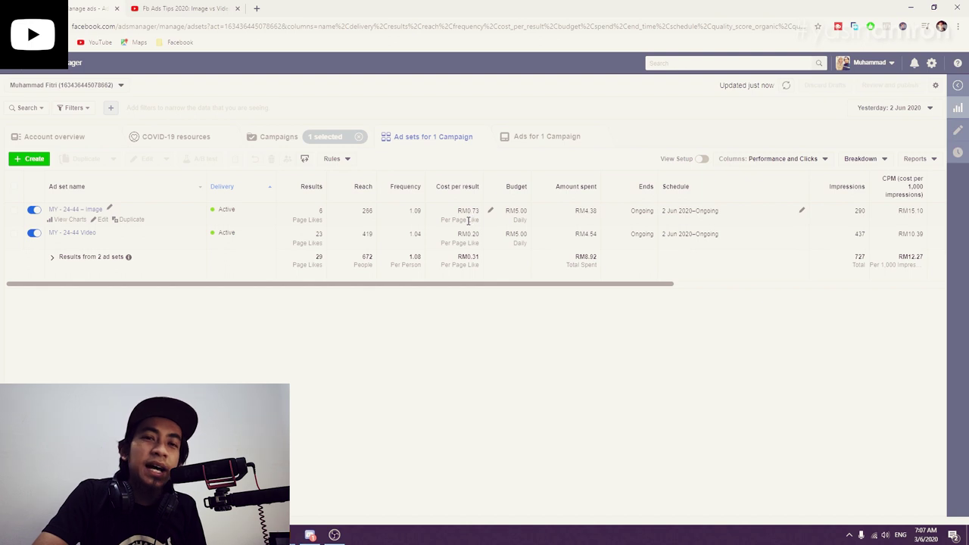
Turn off the MY - 24-44 – Image ad set and select only the MY - 24-44 Video ad set
{"action": "left_click", "coordinate": [35, 212]}
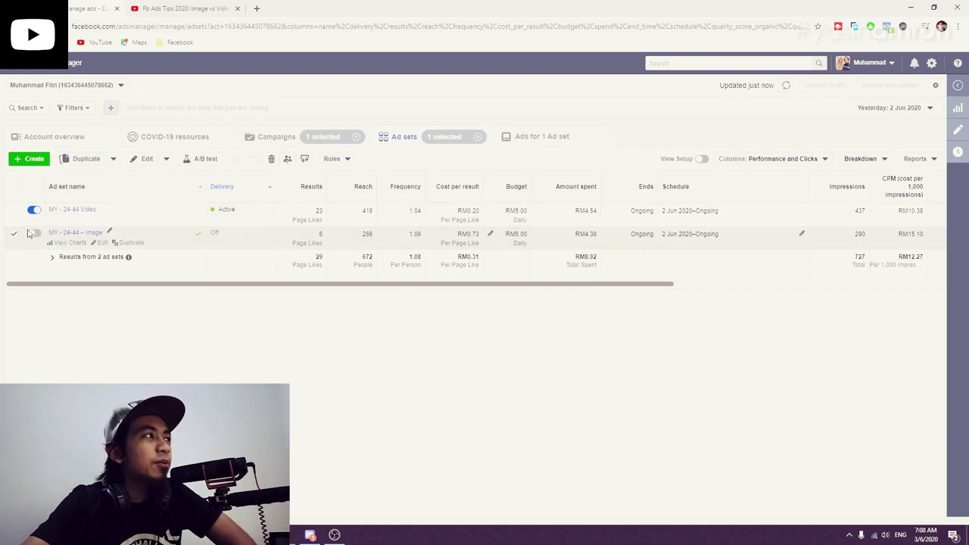
{"action": "left_click", "coordinate": [14, 211]}
{"action": "left_click", "coordinate": [15, 234]}
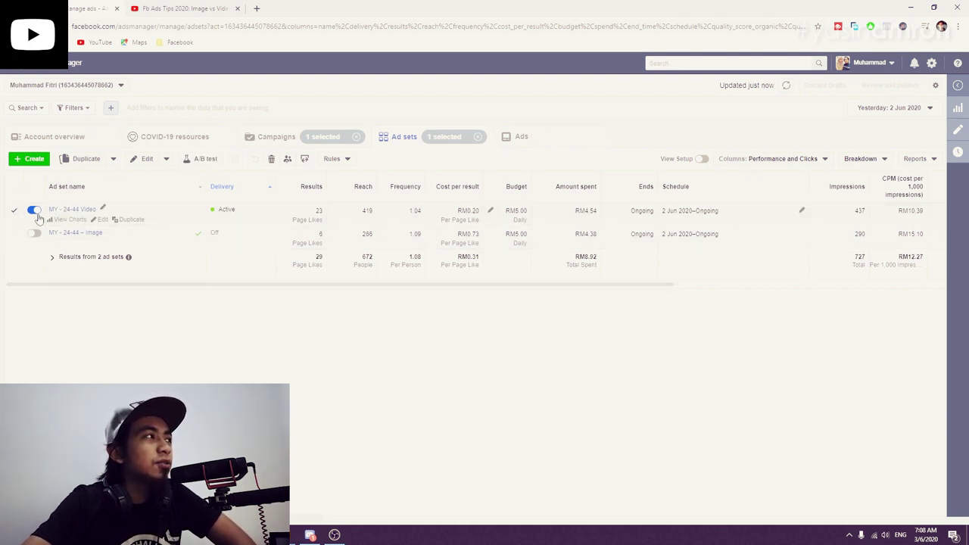
Break down the ad set results by delivery, using Age and Gender
{"action": "left_click", "coordinate": [858, 160]}
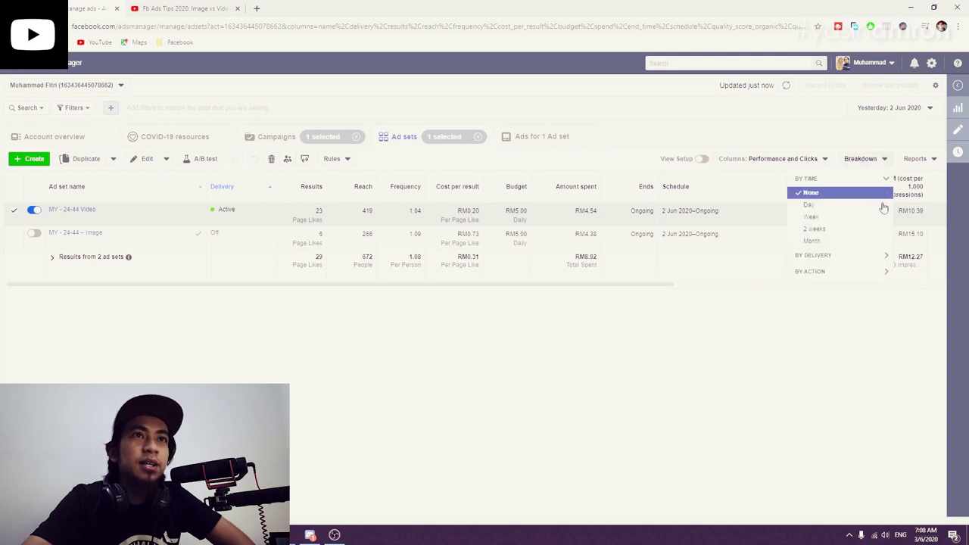
{"action": "left_click", "coordinate": [818, 258]}
{"action": "left_click", "coordinate": [830, 246]}
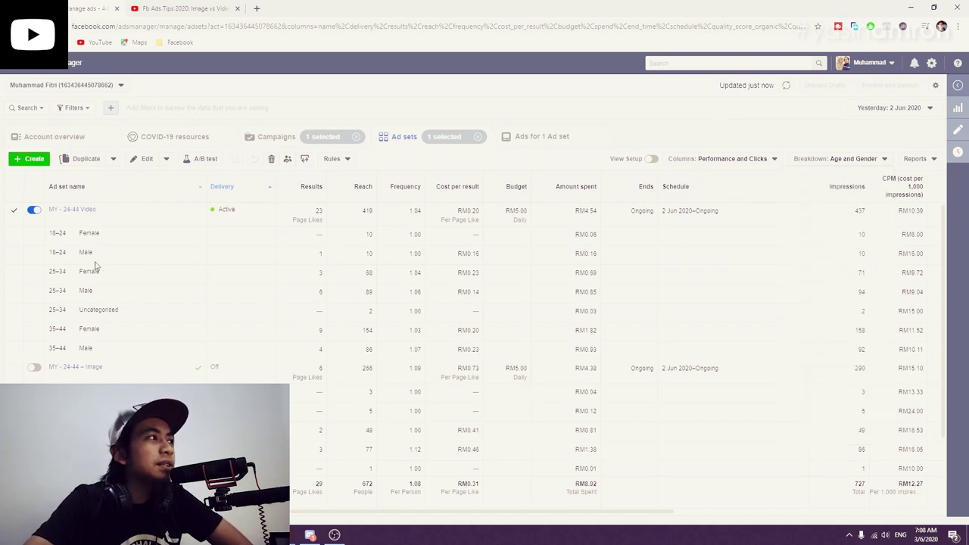
Compare the page-like results of the age and gender groups in the MY - 24-44 Video ad set
{"action": "double_click", "coordinate": [322, 293]}
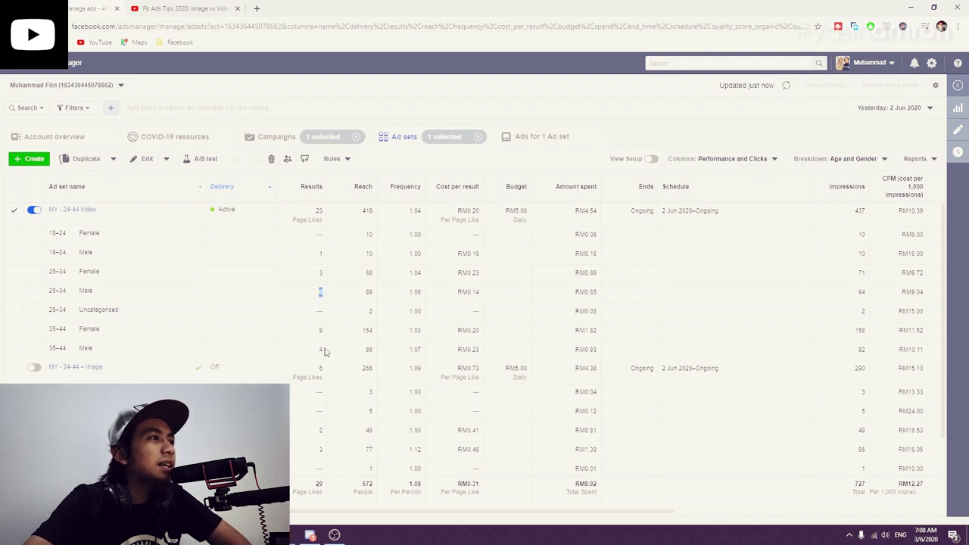
{"action": "left_click_drag", "start_coordinate": [99, 330], "coordinate": [88, 329]}
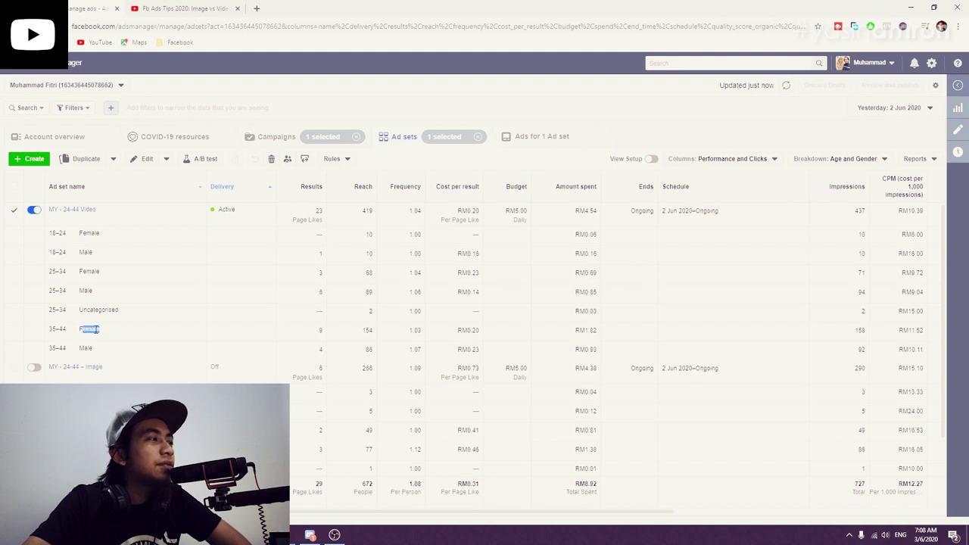
{"action": "double_click", "coordinate": [321, 330]}
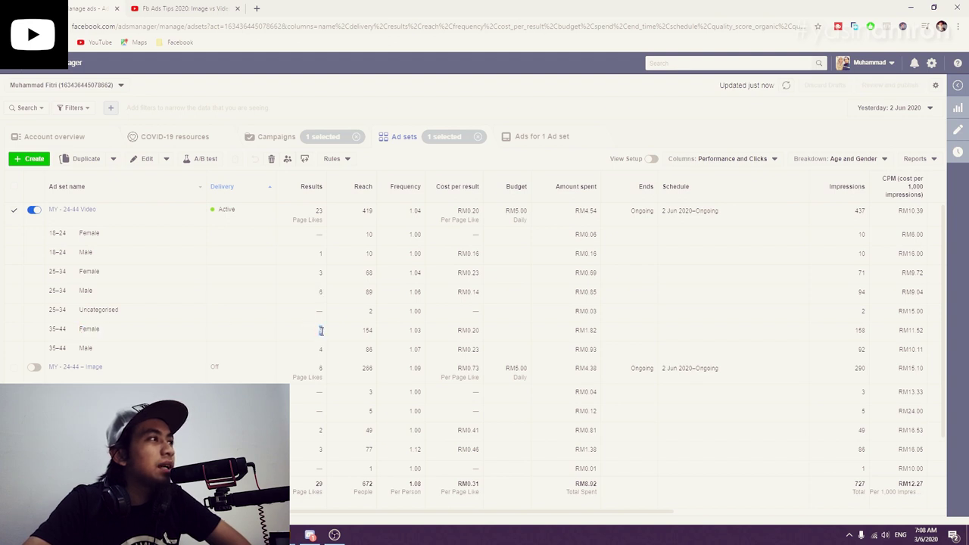
{"action": "double_click", "coordinate": [319, 273]}
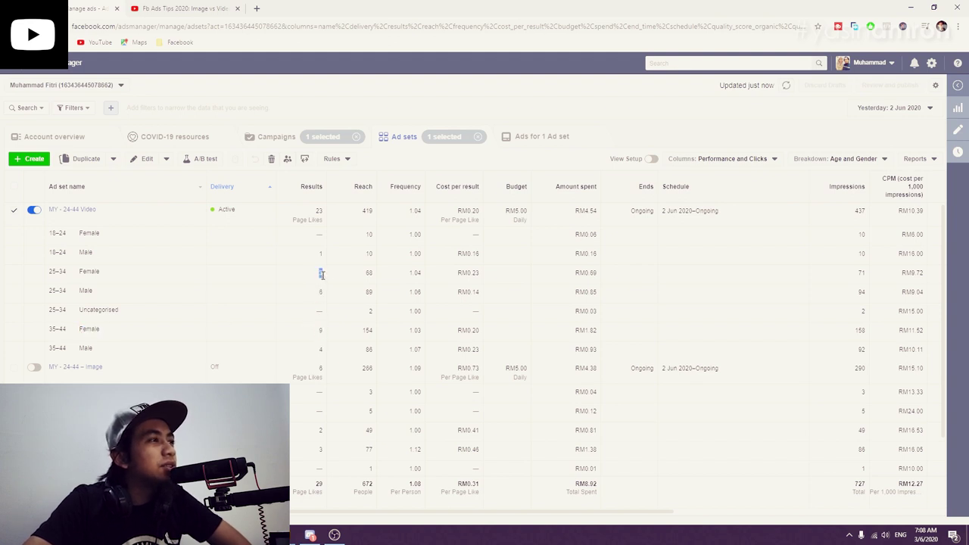
{"action": "double_click", "coordinate": [320, 349]}
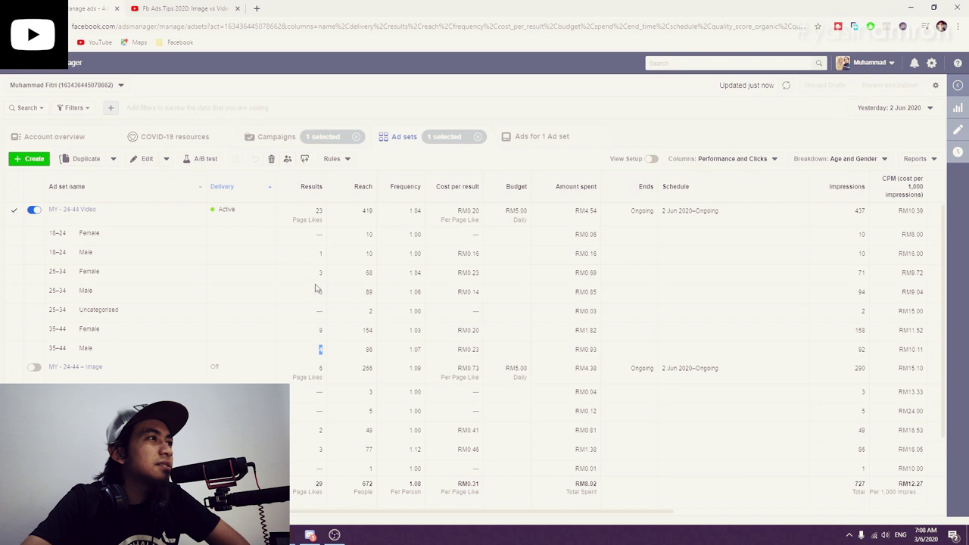
{"action": "left_click", "coordinate": [324, 334]}
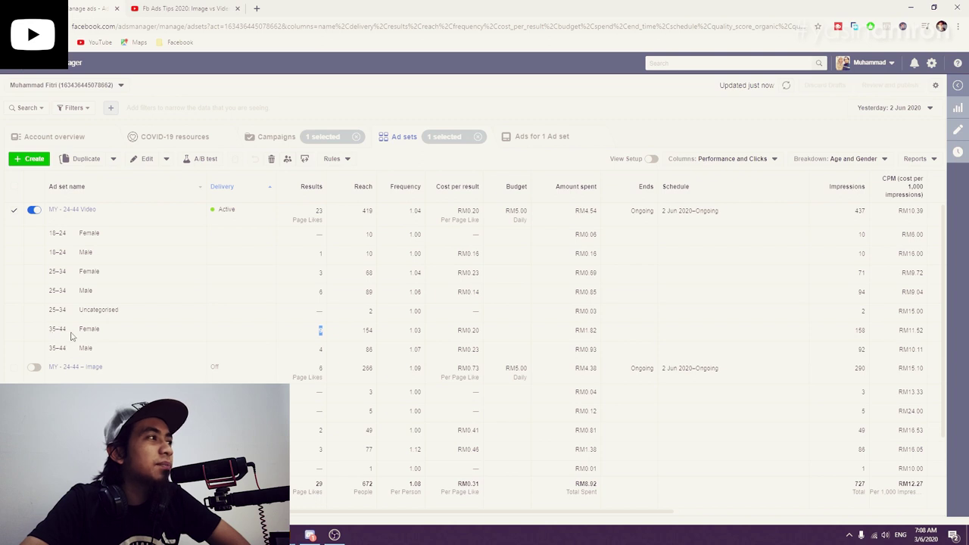
{"action": "left_click", "coordinate": [320, 331]}
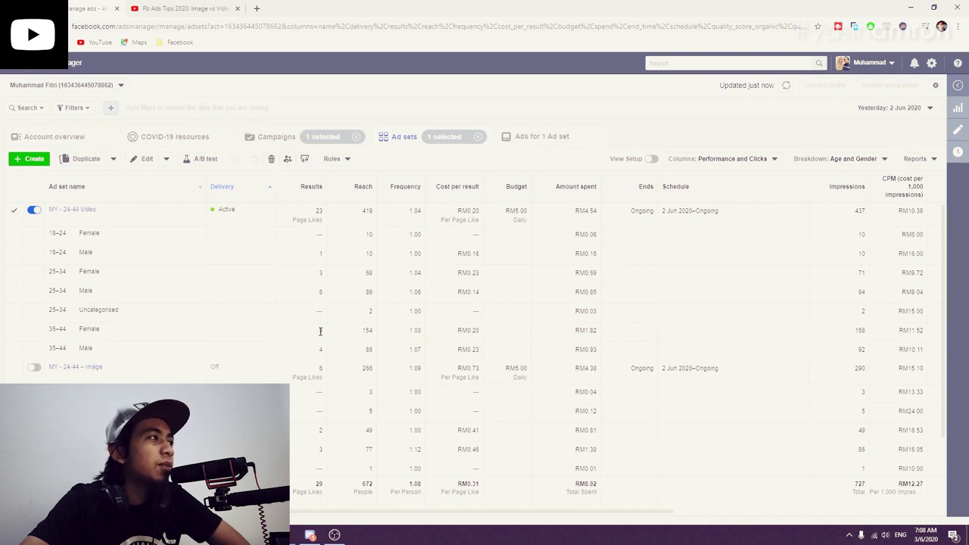
{"action": "left_click_drag", "start_coordinate": [48, 295], "coordinate": [59, 294]}
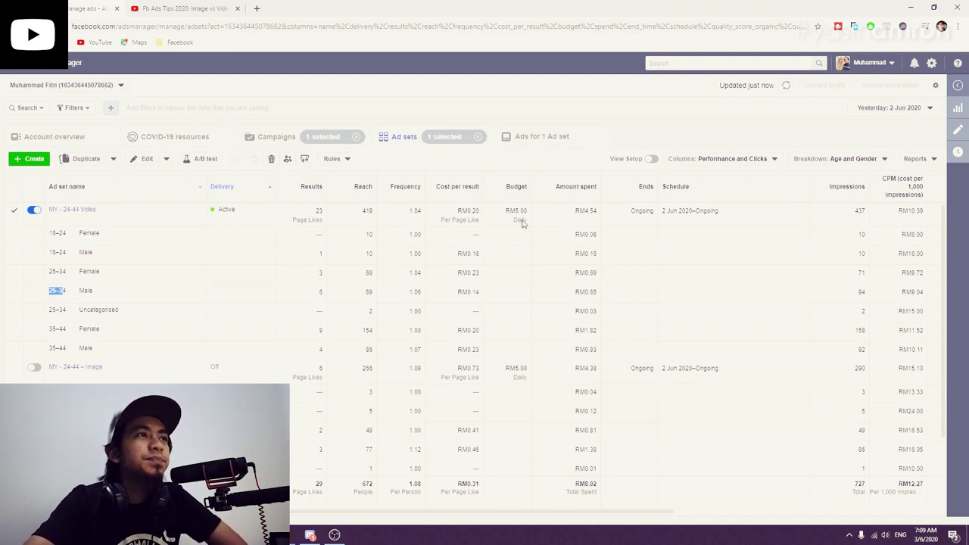
Check the video ad set's overall click-through rate and sort the table by CTR (all)
{"action": "left_click_drag", "start_coordinate": [560, 514], "coordinate": [842, 526]}
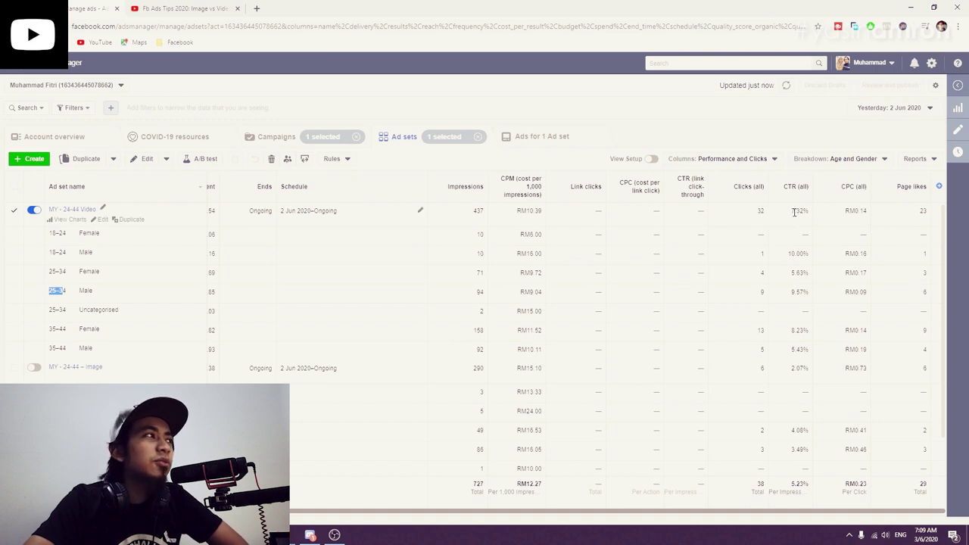
{"action": "left_click_drag", "start_coordinate": [792, 212], "coordinate": [806, 211]}
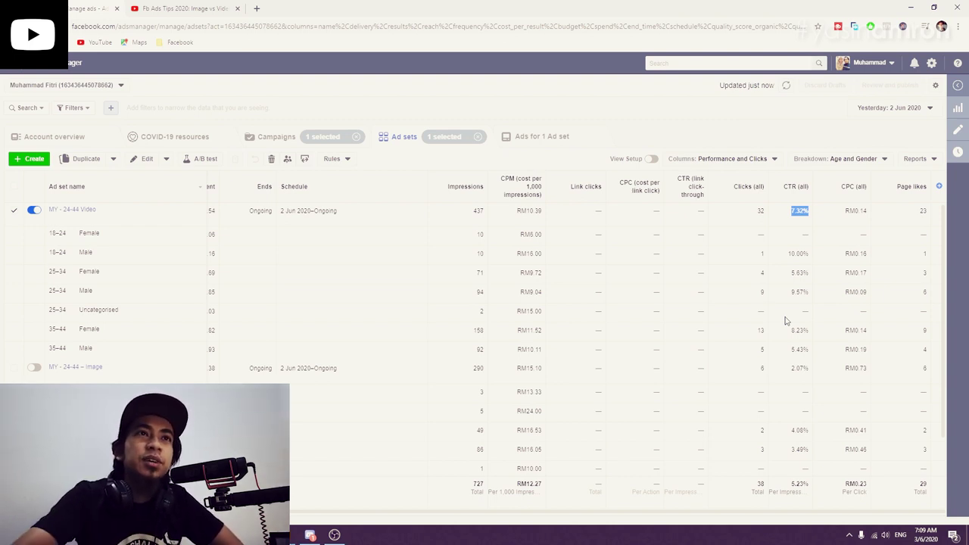
{"action": "left_click", "coordinate": [794, 187]}
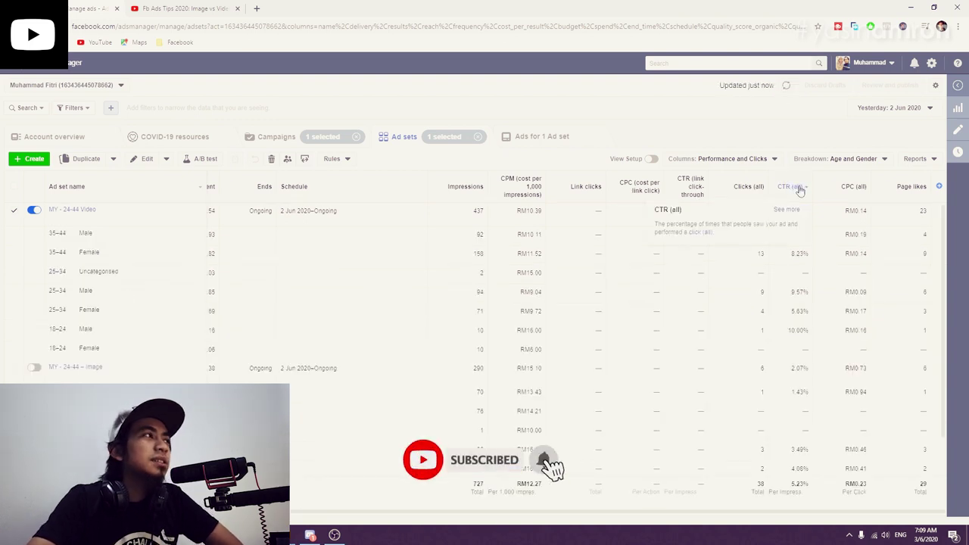
Review the youngest and oldest age ranges, 18–24 and 35–44, in the video ad set's breakdown
{"action": "scroll", "coordinate": [496, 512], "scroll_direction": "left", "scroll_amount": 3}
{"action": "scroll", "coordinate": [391, 235], "scroll_direction": "left", "scroll_amount": 5}
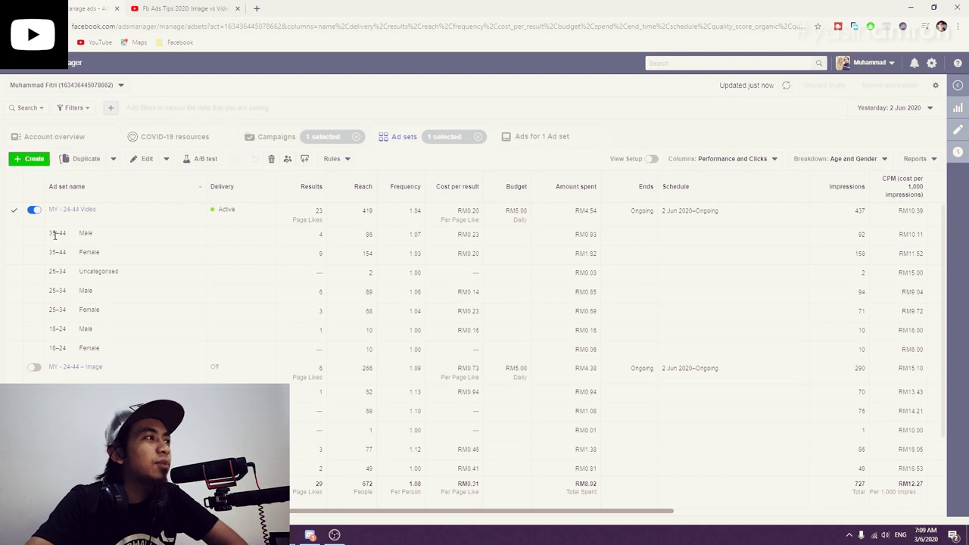
{"action": "double_click", "coordinate": [51, 348]}
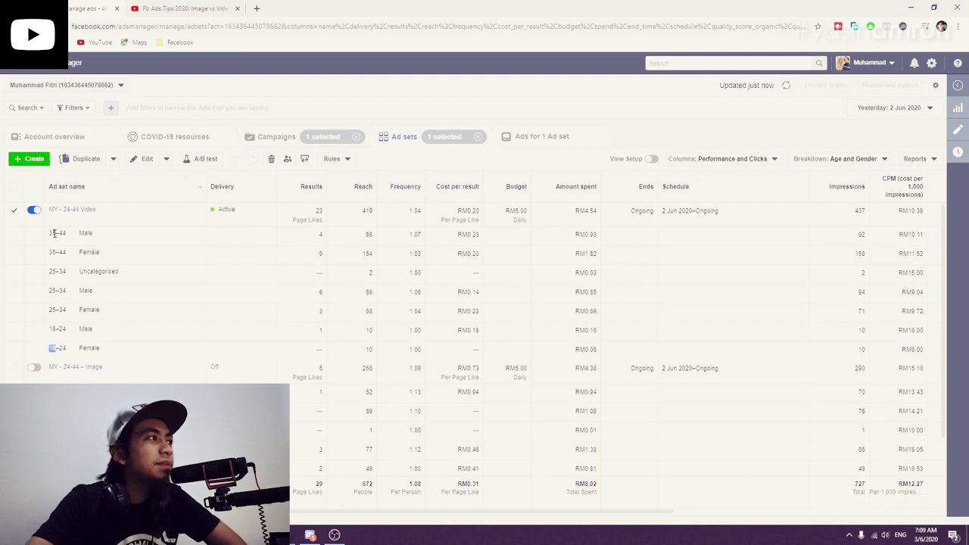
{"action": "left_click_drag", "start_coordinate": [58, 234], "coordinate": [65, 233]}
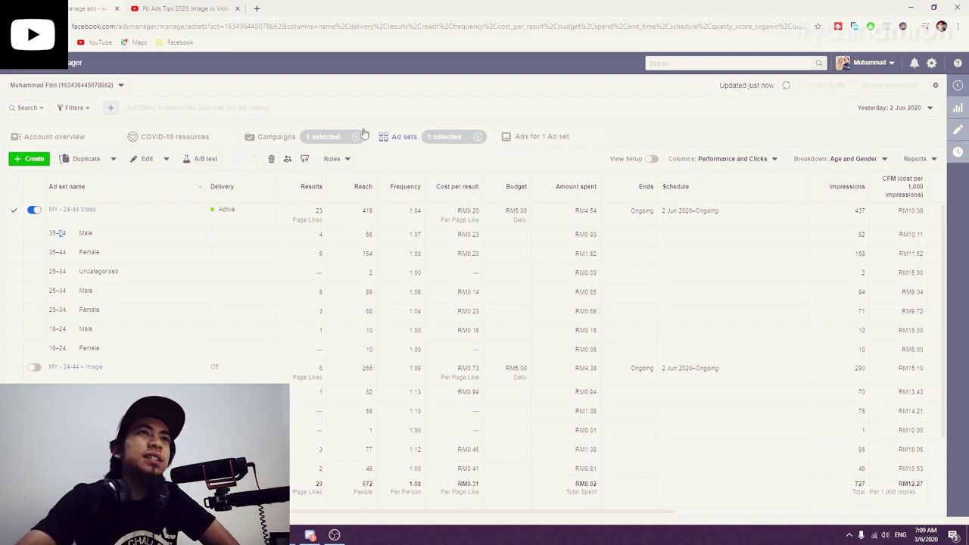
Change the delivery breakdown to Platform & device and inspect the results of both ad sets
{"action": "left_click", "coordinate": [870, 160]}
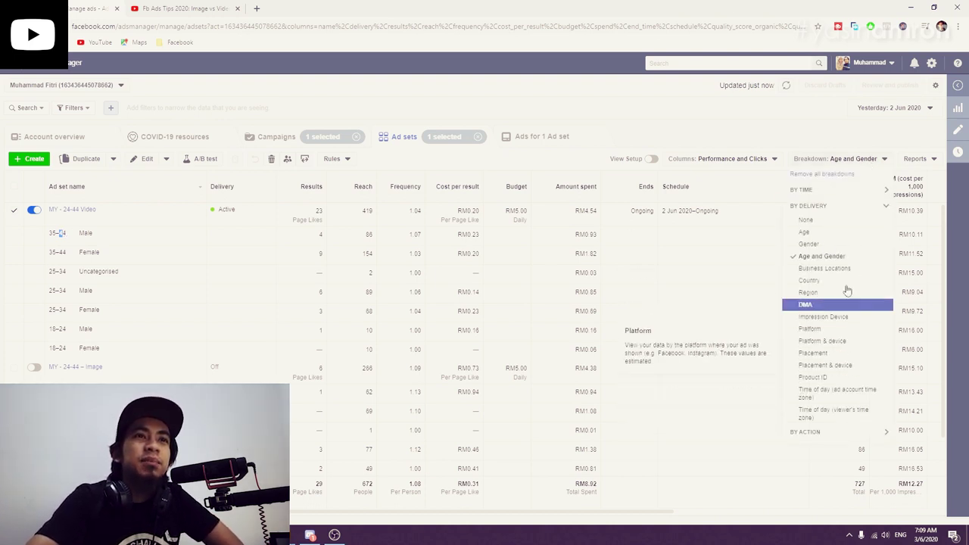
{"action": "left_click", "coordinate": [846, 342]}
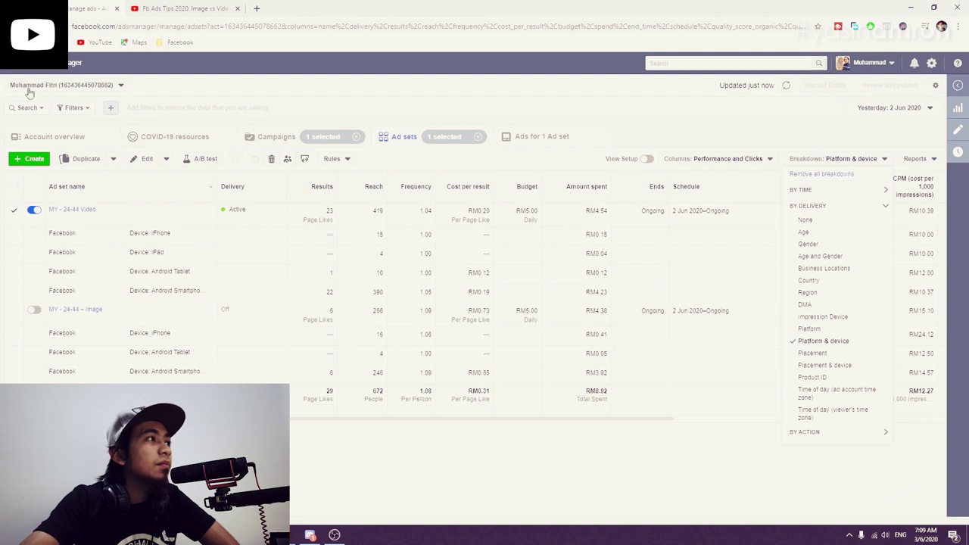
{"action": "left_click", "coordinate": [299, 454]}
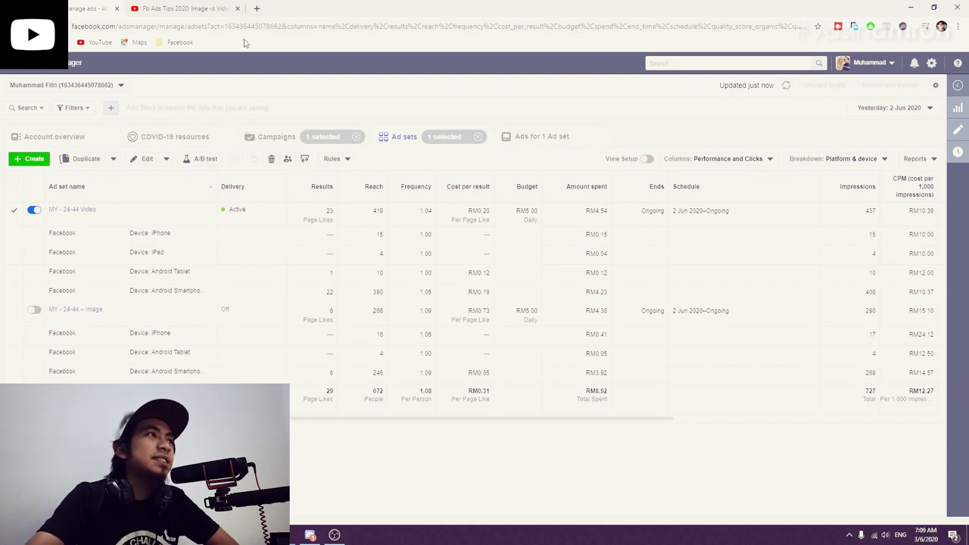
Return to the campaign level, remove all breakdowns and restore the default Performance columns
{"action": "left_click", "coordinate": [267, 142]}
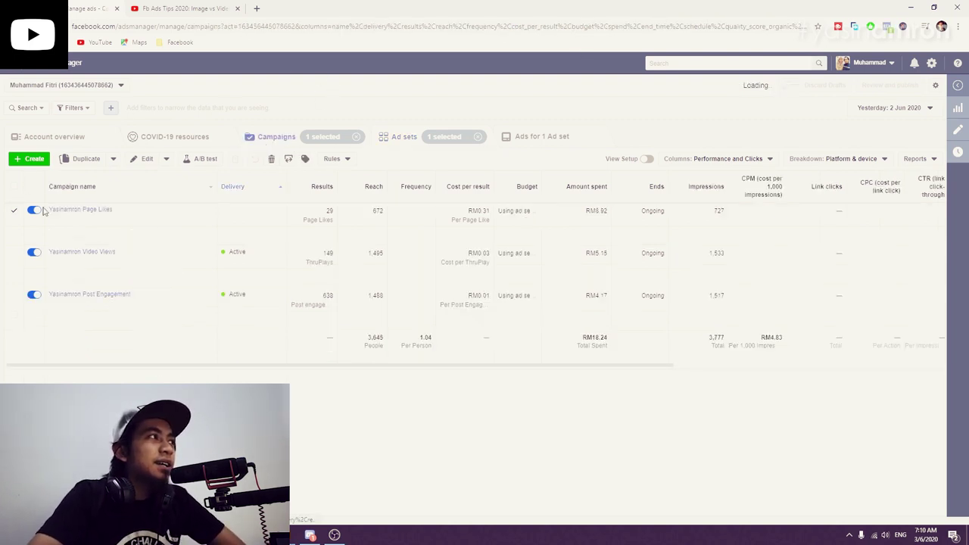
{"action": "left_click", "coordinate": [847, 159]}
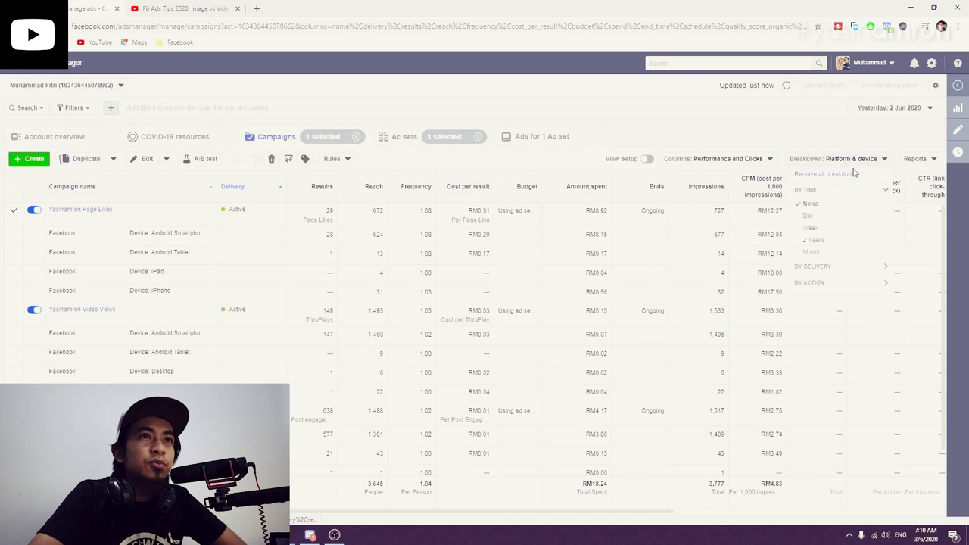
{"action": "left_click", "coordinate": [799, 182]}
{"action": "left_click", "coordinate": [758, 162]}
{"action": "left_click", "coordinate": [775, 175]}
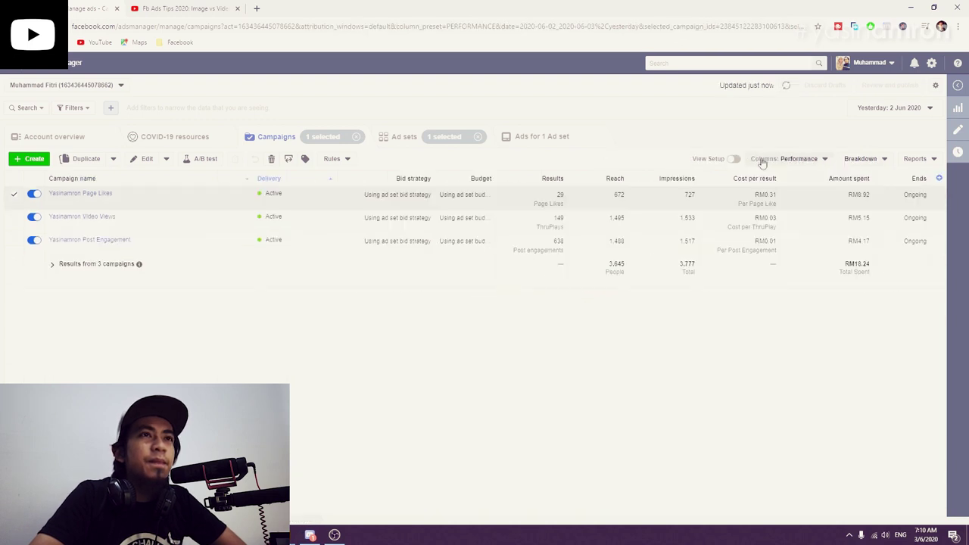
Duplicate the MY - 24-44 Video ad set within its Page Likes campaign
{"action": "left_click", "coordinate": [399, 137]}
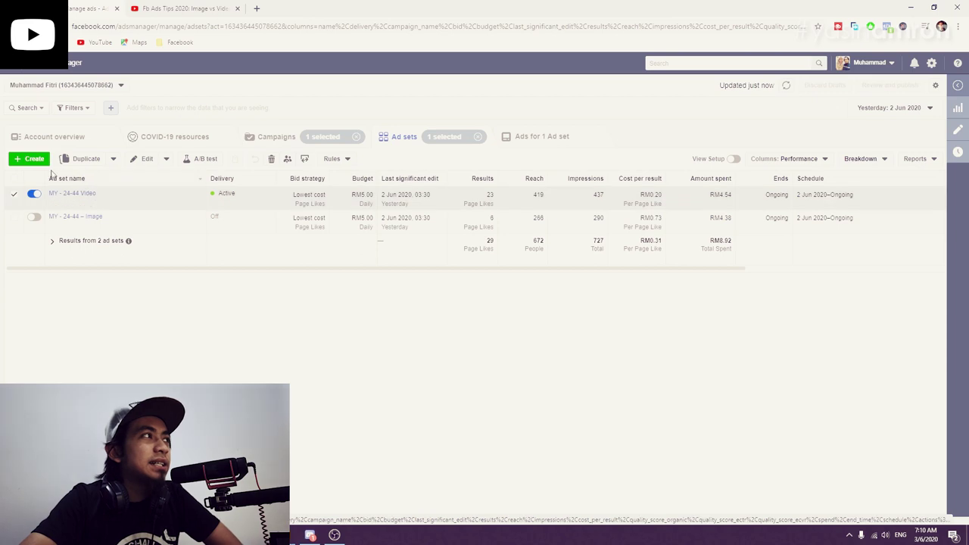
{"action": "left_click", "coordinate": [81, 161]}
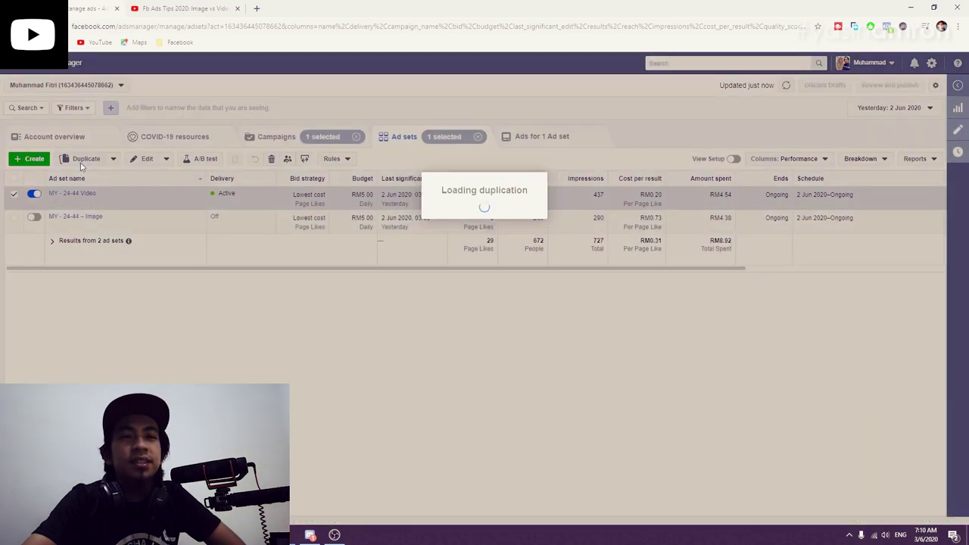
{"action": "left_click", "coordinate": [609, 338]}
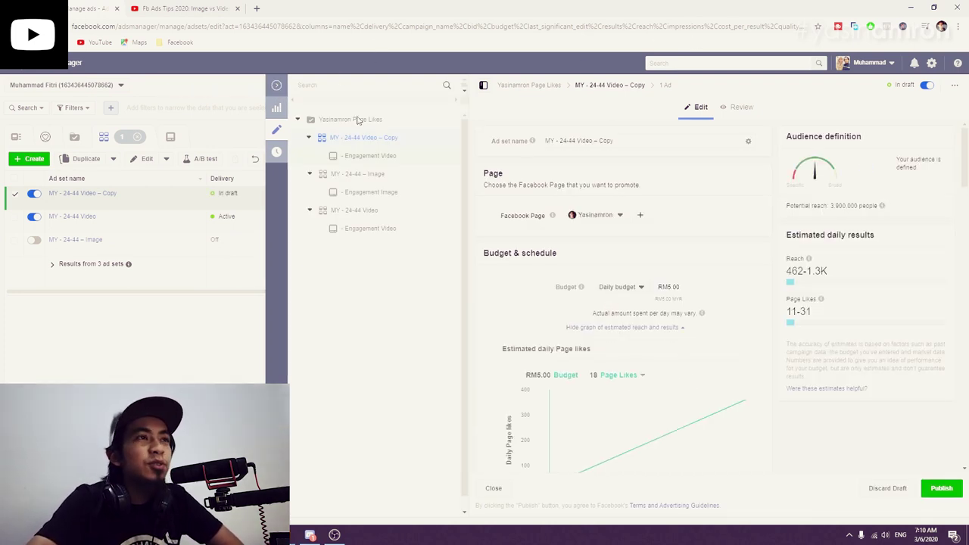
Rename the duplicated ad set as "MY - 24-44 Video Impro"
{"action": "scroll", "coordinate": [715, 386], "scroll_direction": "down", "scroll_amount": 3}
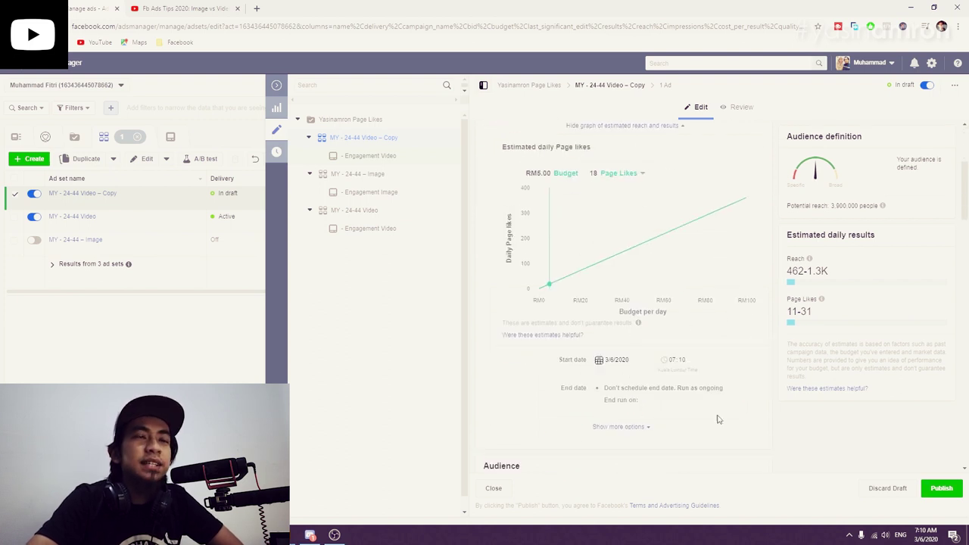
{"action": "scroll", "coordinate": [704, 378], "scroll_direction": "up", "scroll_amount": 3}
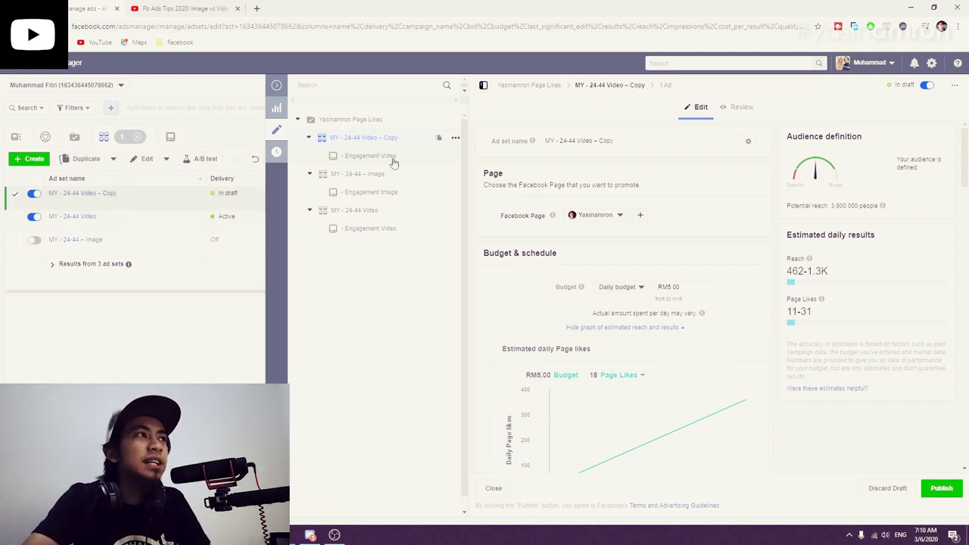
{"action": "left_click_drag", "start_coordinate": [594, 141], "coordinate": [634, 141]}
{"action": "key", "text": "BackSpace"}
{"action": "type", "text": "Impr"}
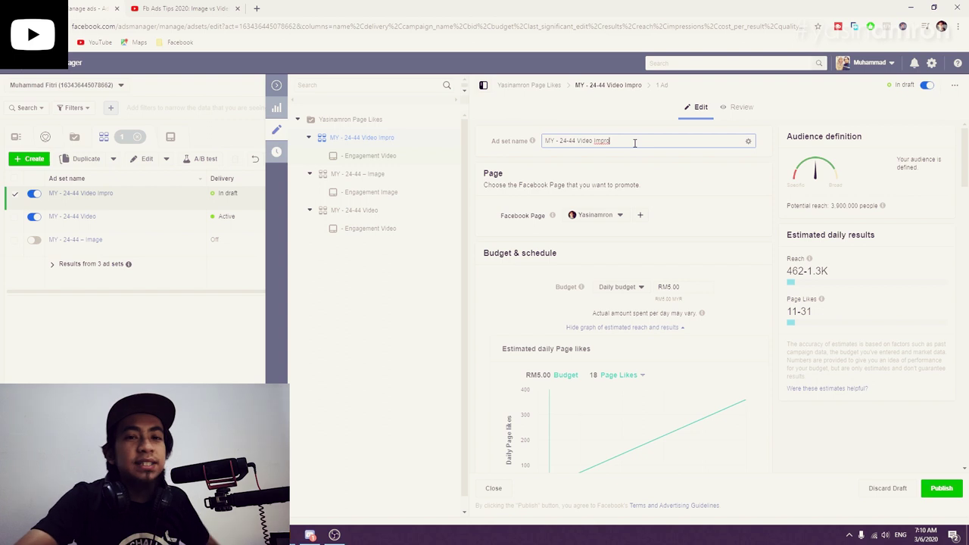
Set the duplicated ad set's daily budget to RM7.00 and review its budget and schedule settings
{"action": "left_click", "coordinate": [689, 286]}
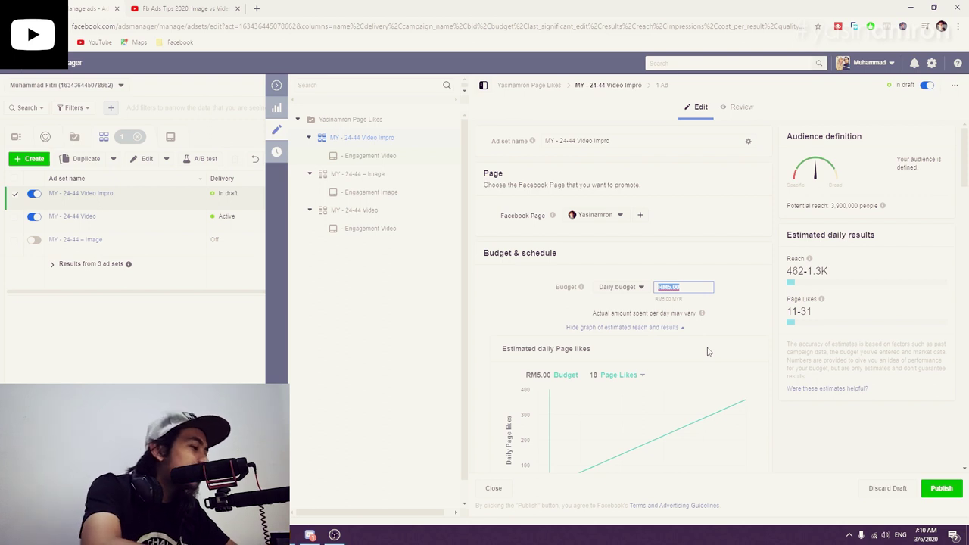
{"action": "type", "text": "7"}
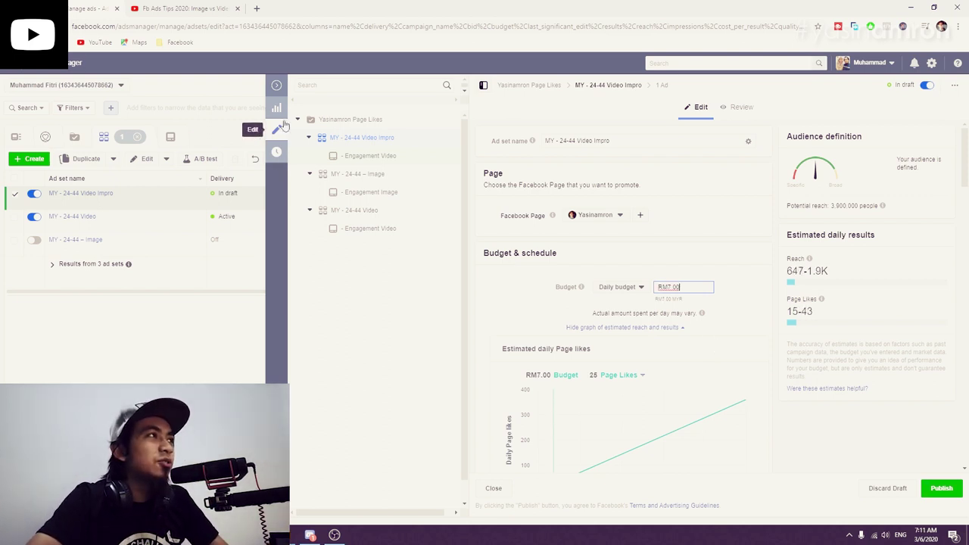
{"action": "scroll", "coordinate": [672, 365], "scroll_direction": "down", "scroll_amount": 5}
{"action": "scroll", "coordinate": [688, 371], "scroll_direction": "up", "scroll_amount": 3}
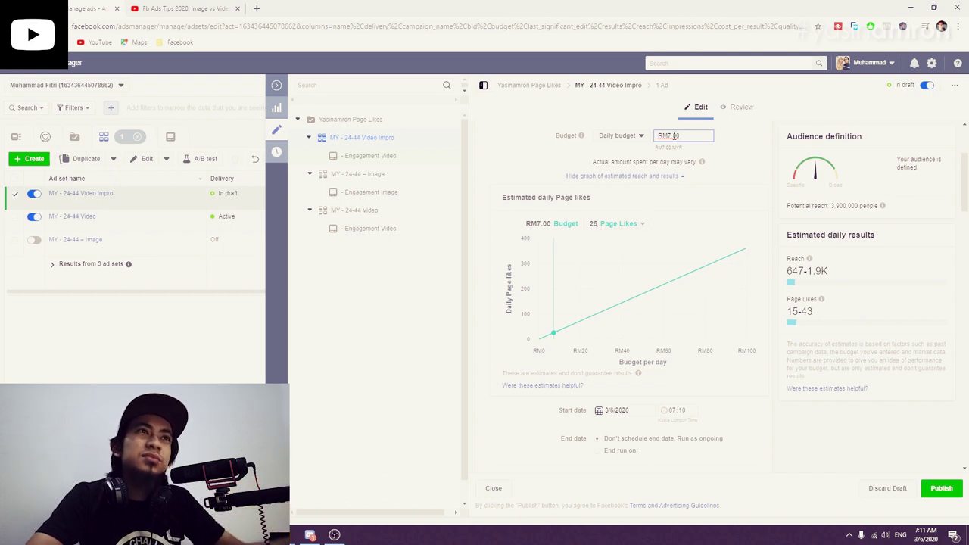
Set the duplicated ad set's daily budget to RM5.00 and review its schedule, audience and placement settings
{"action": "type", "text": "5.00"}
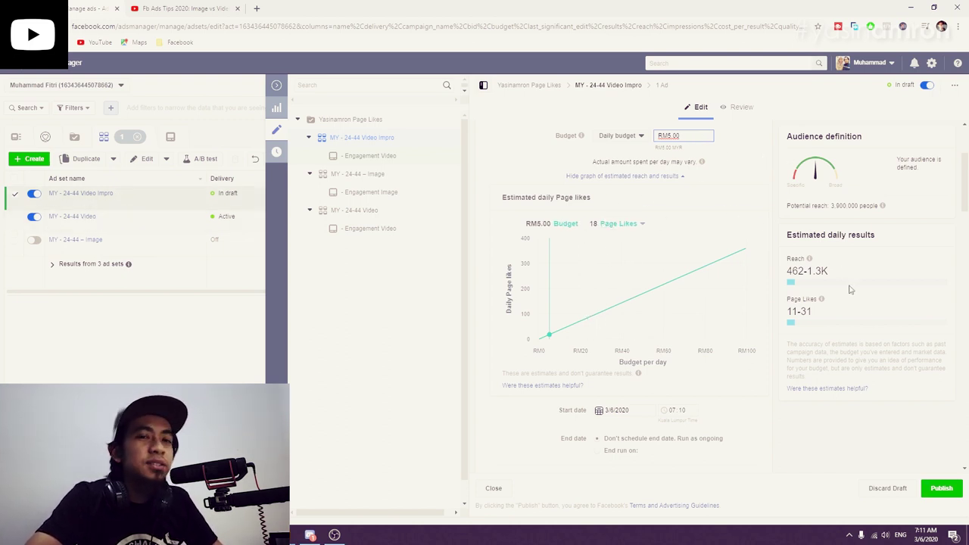
{"action": "scroll", "coordinate": [789, 229], "scroll_direction": "down", "scroll_amount": 5}
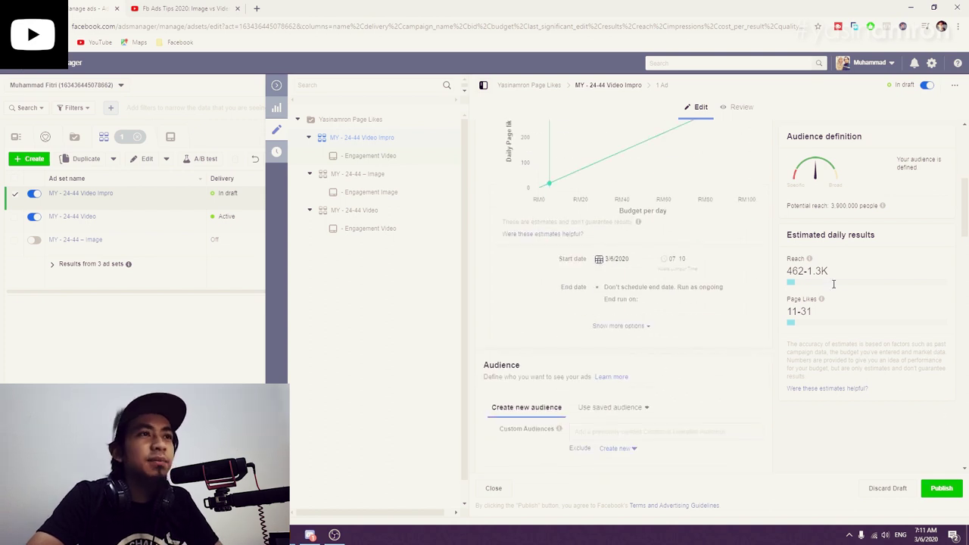
{"action": "scroll", "coordinate": [759, 415], "scroll_direction": "down", "scroll_amount": 1}
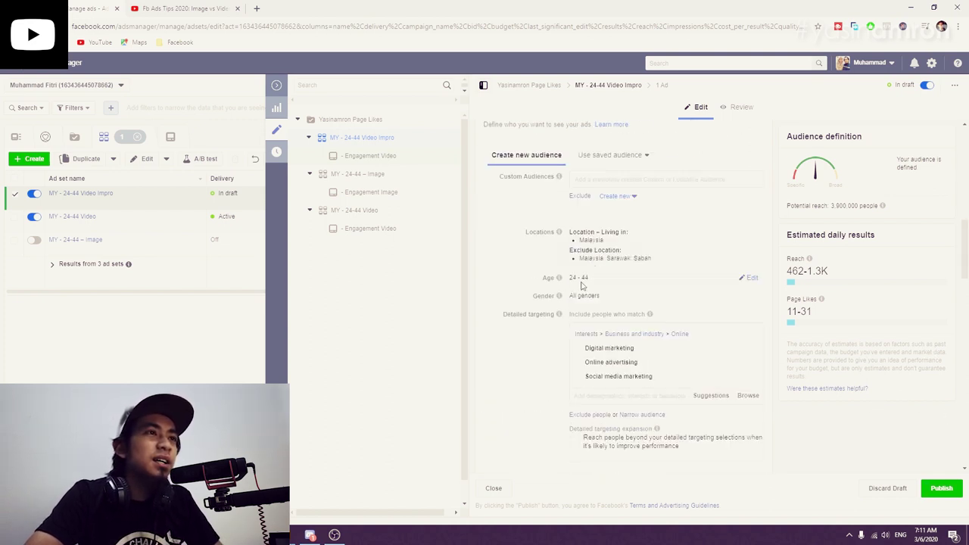
{"action": "scroll", "coordinate": [657, 390], "scroll_direction": "down", "scroll_amount": 4}
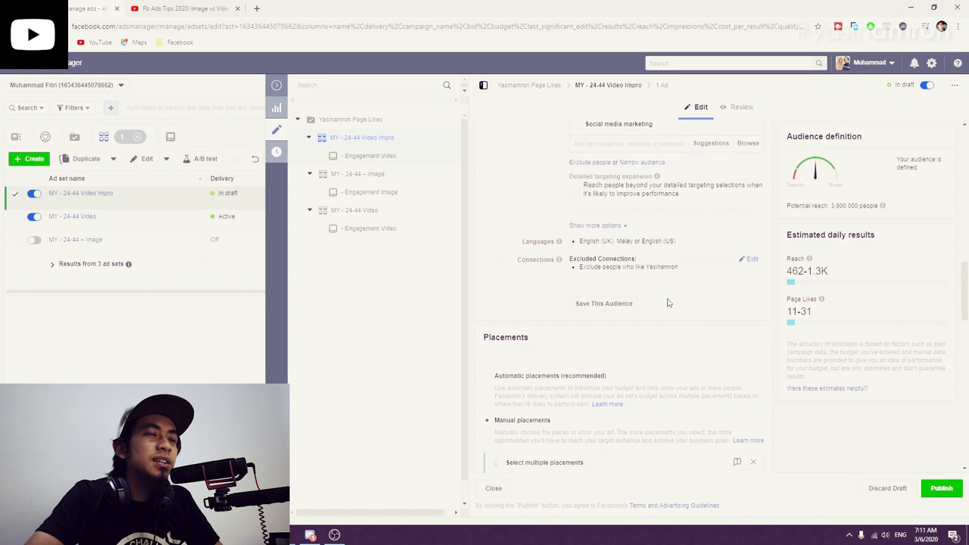
{"action": "scroll", "coordinate": [598, 346], "scroll_direction": "down", "scroll_amount": 4}
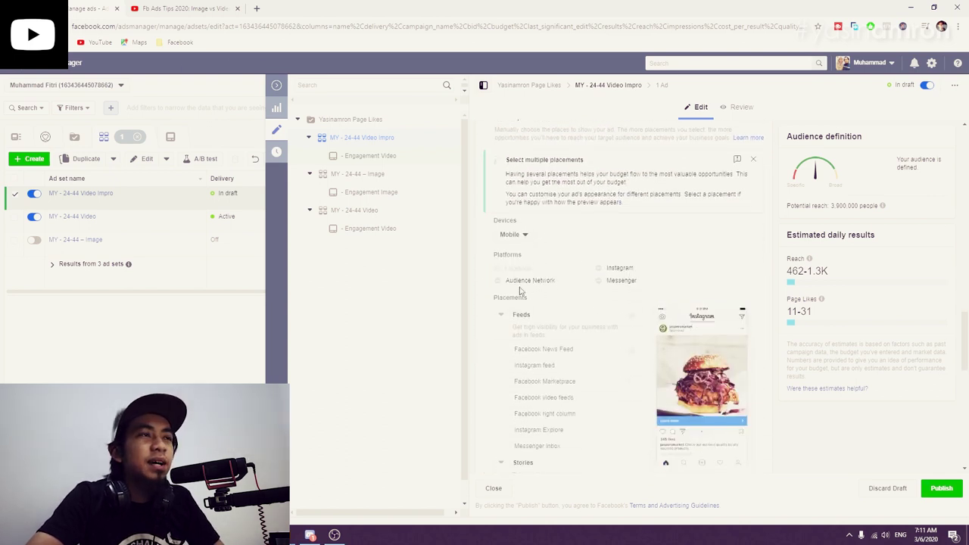
Check the placement device options and restrict the ad set's specific mobile devices to Android devices only
{"action": "left_click", "coordinate": [512, 237]}
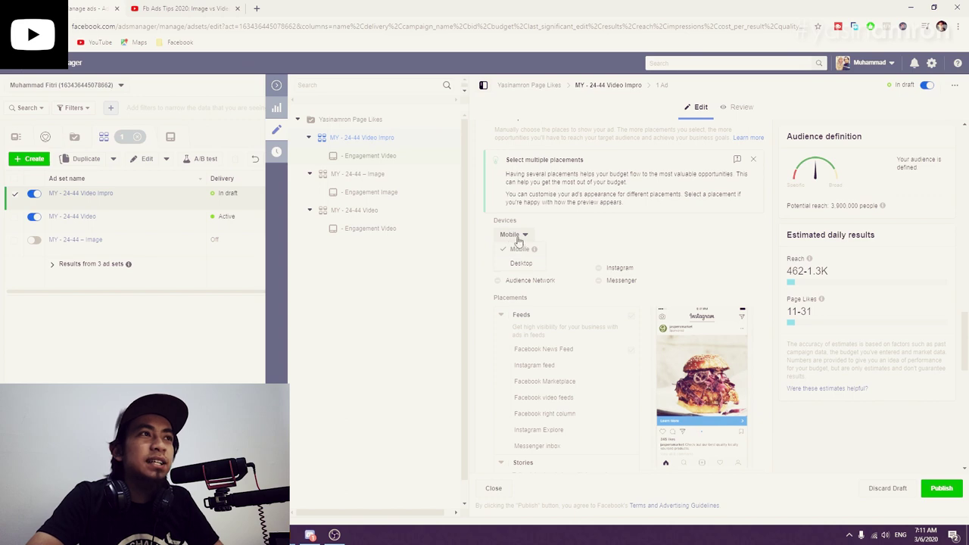
{"action": "left_click", "coordinate": [696, 241]}
{"action": "scroll", "coordinate": [764, 303], "scroll_direction": "down", "scroll_amount": 8}
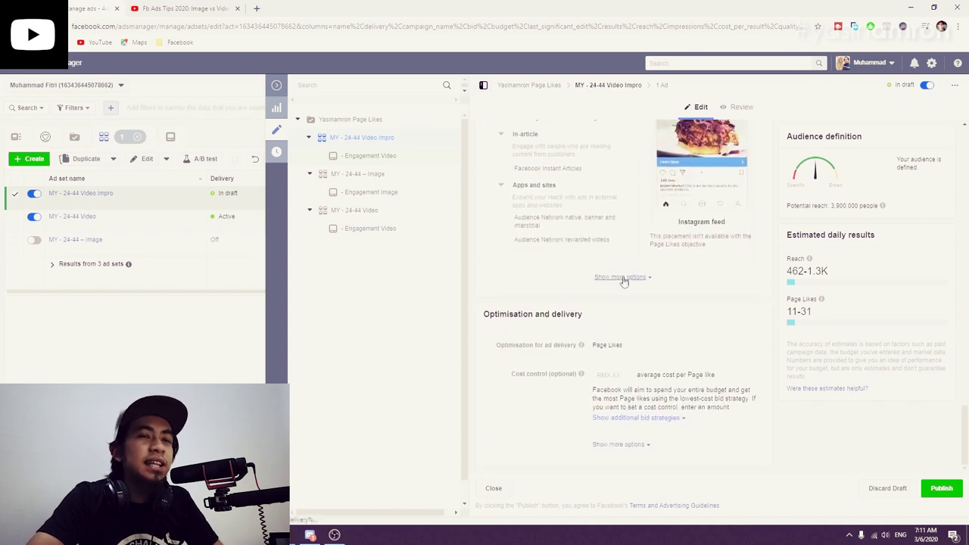
{"action": "left_click", "coordinate": [622, 279]}
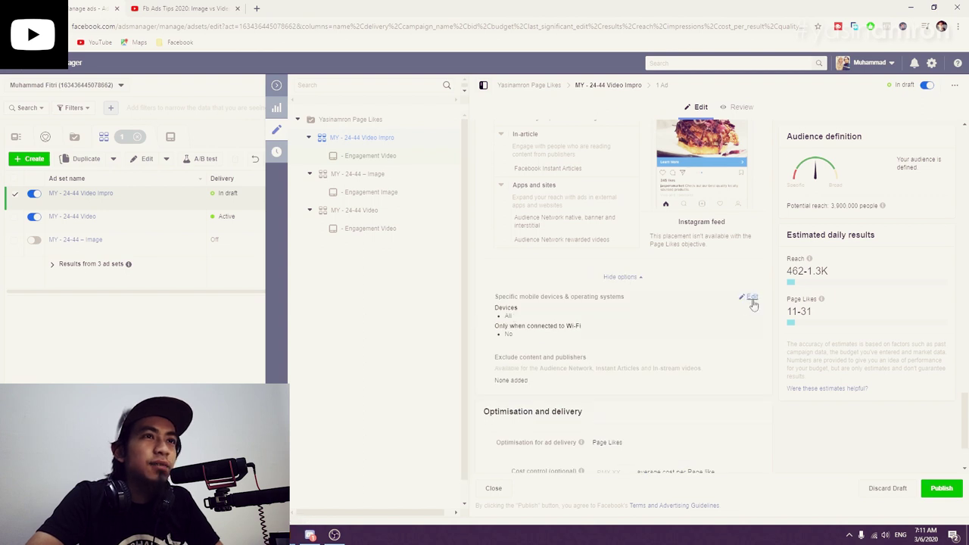
{"action": "left_click", "coordinate": [539, 311]}
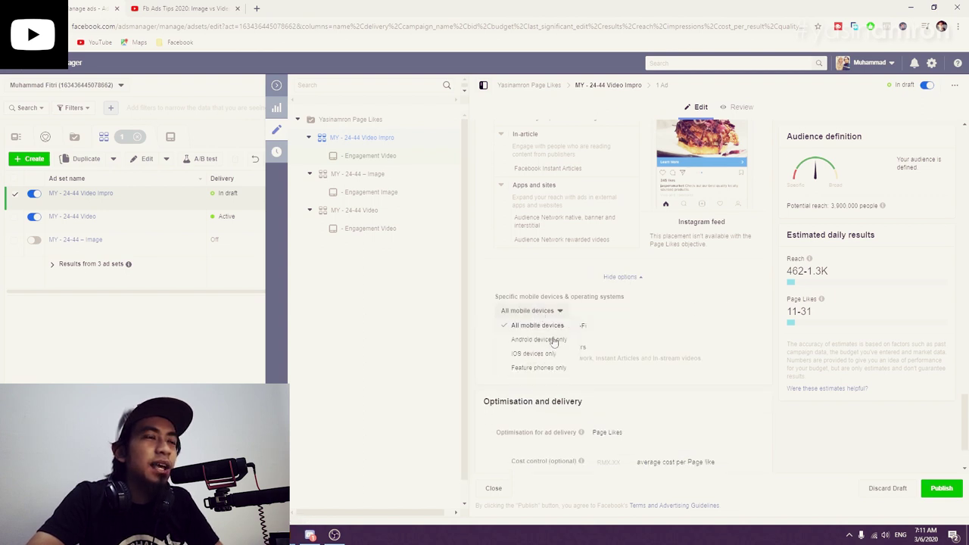
{"action": "left_click", "coordinate": [551, 340]}
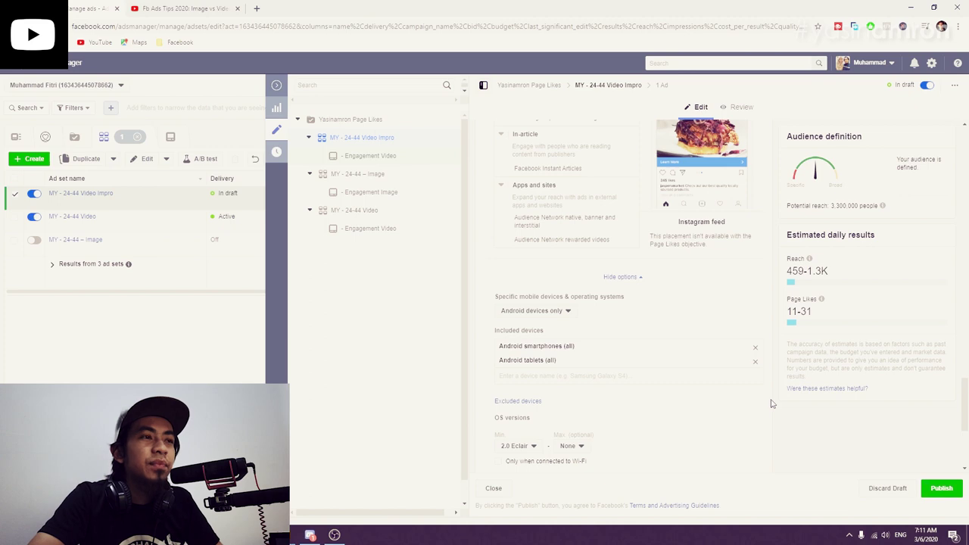
Review the ad set's OS versions, placements, optimisation and cost control settings, and its estimated daily Page likes
{"action": "scroll", "coordinate": [865, 432], "scroll_direction": "down", "scroll_amount": 3}
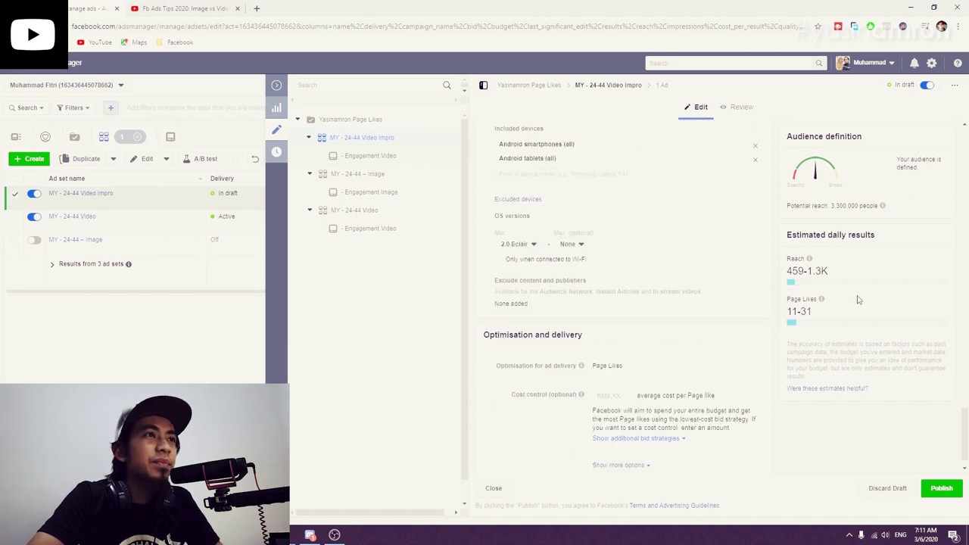
{"action": "scroll", "coordinate": [857, 300], "scroll_direction": "down", "scroll_amount": 1}
{"action": "scroll", "coordinate": [897, 342], "scroll_direction": "up", "scroll_amount": 8}
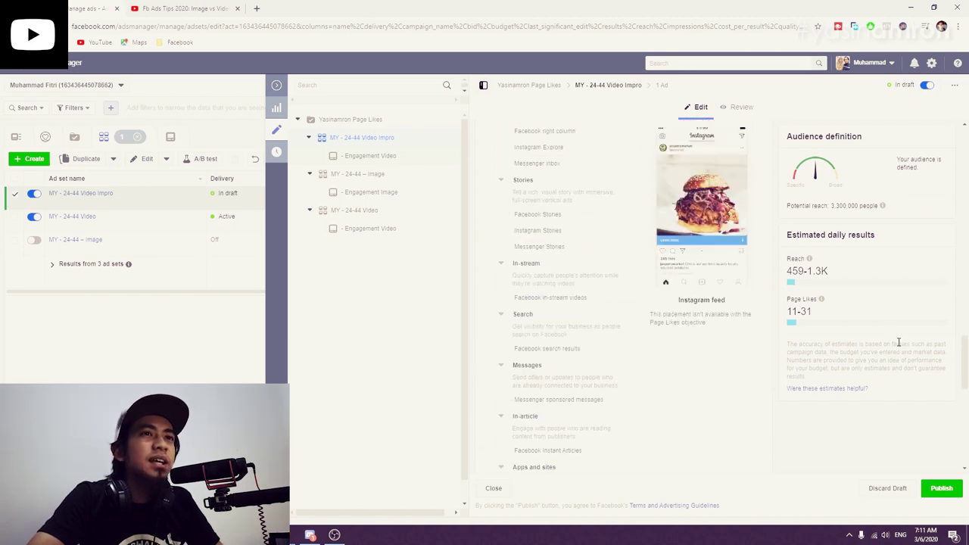
{"action": "scroll", "coordinate": [889, 340], "scroll_direction": "down", "scroll_amount": 4}
{"action": "scroll", "coordinate": [887, 338], "scroll_direction": "down", "scroll_amount": 4}
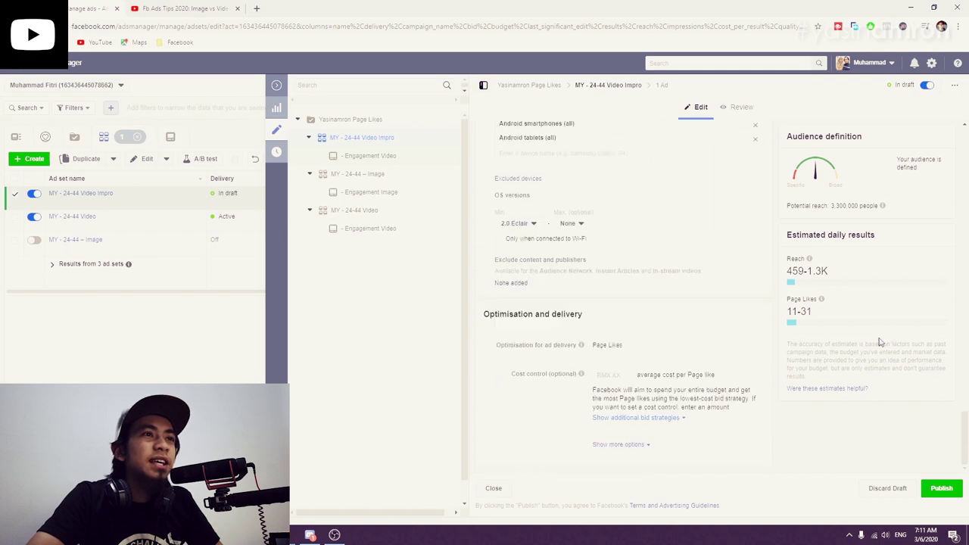
{"action": "left_click", "coordinate": [614, 375]}
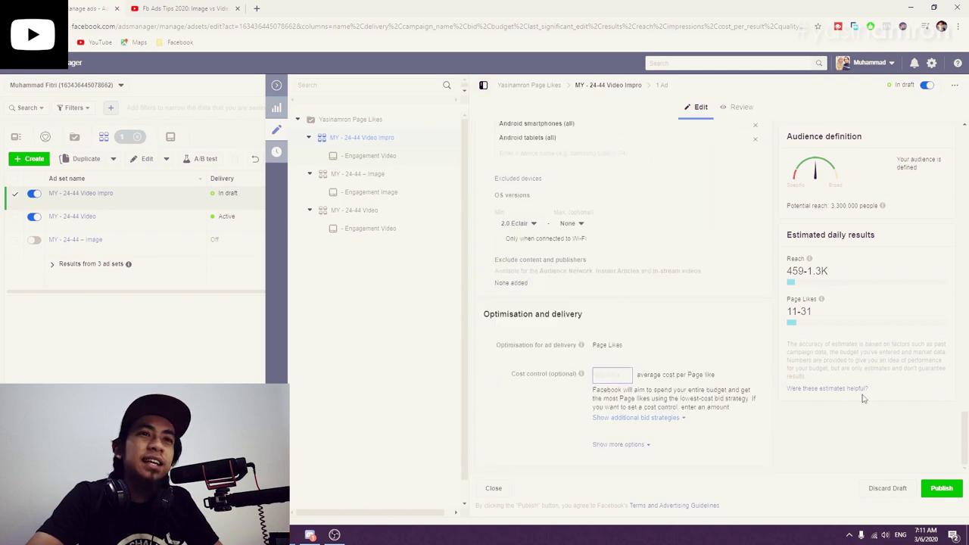
{"action": "scroll", "coordinate": [866, 393], "scroll_direction": "up", "scroll_amount": 15}
{"action": "scroll", "coordinate": [889, 294], "scroll_direction": "up", "scroll_amount": 8}
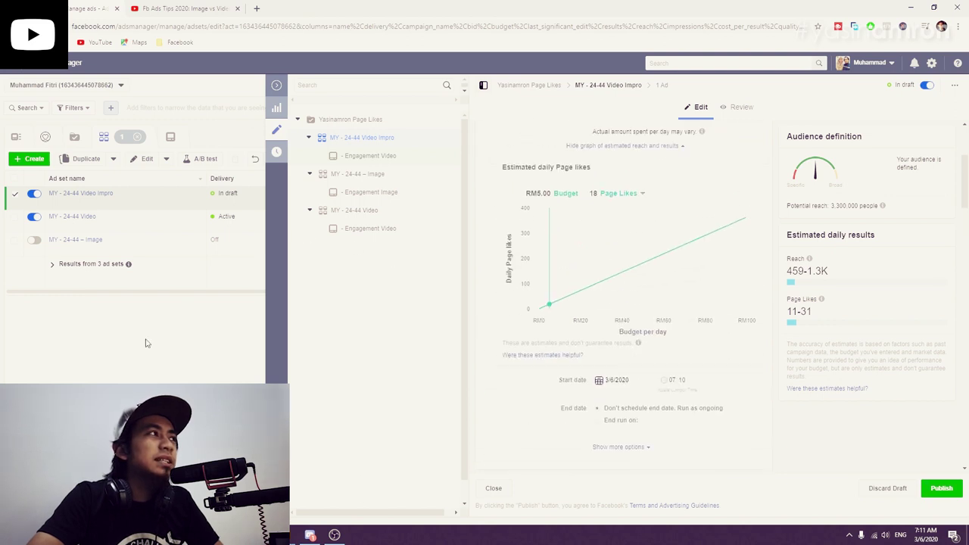
Check the audience settings, close the editor and publish the draft items for MY - 24-44 Video Impro
{"action": "scroll", "coordinate": [695, 352], "scroll_direction": "down", "scroll_amount": 7}
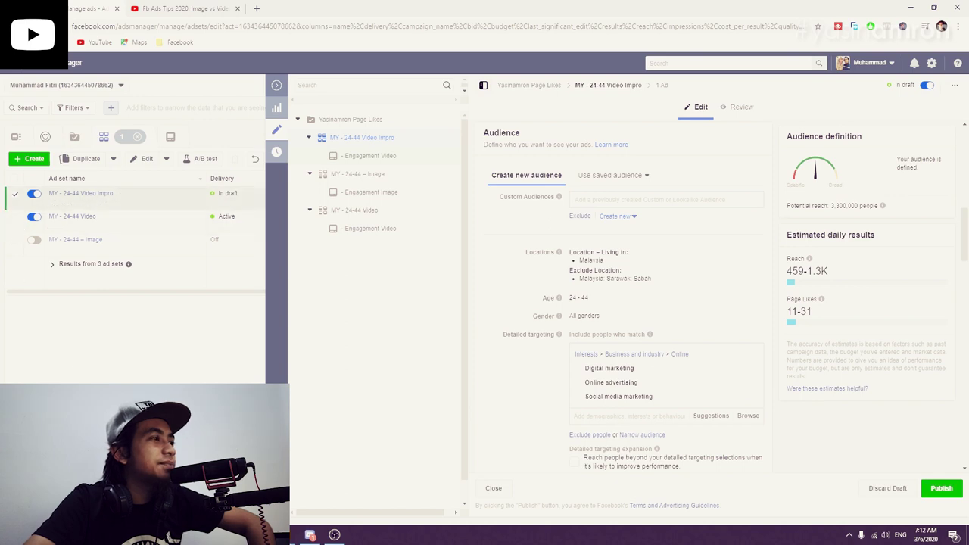
{"action": "left_click", "coordinate": [279, 88]}
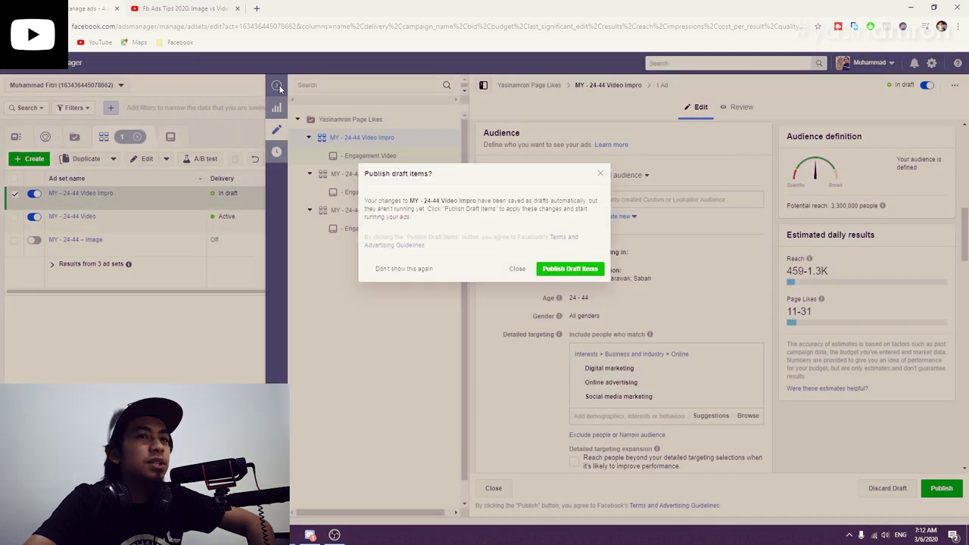
{"action": "left_click", "coordinate": [579, 268]}
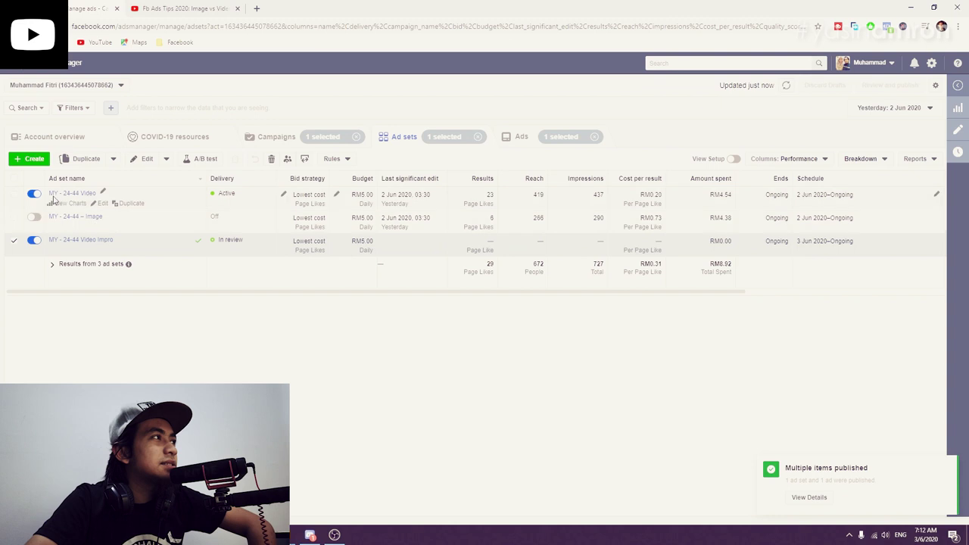
Select only the MY - 24-44 Video ad set, view its settings and return to the ad set list
{"action": "left_click", "coordinate": [14, 241]}
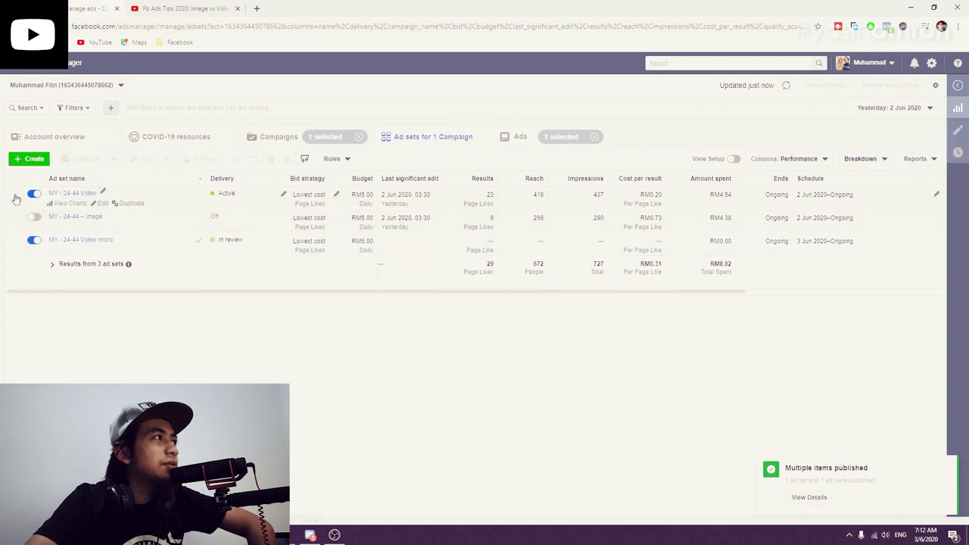
{"action": "left_click", "coordinate": [15, 194]}
{"action": "left_click", "coordinate": [143, 161]}
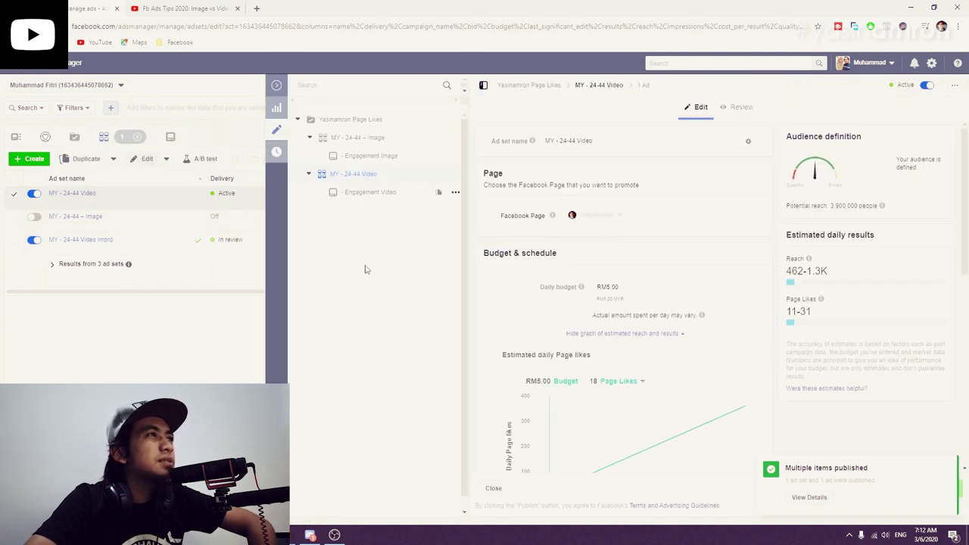
{"action": "left_click", "coordinate": [276, 85]}
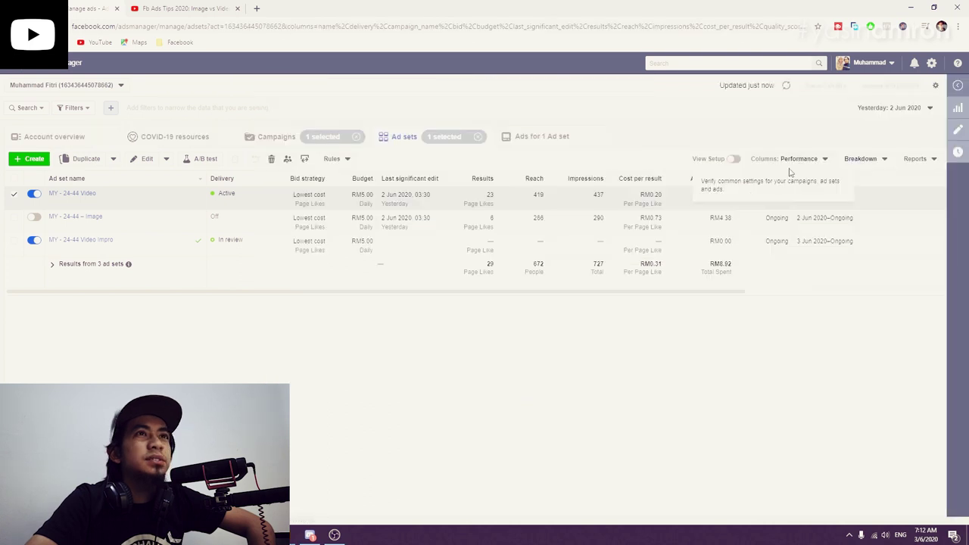
Break down the ad sets by Placement & device and examine the video ad set's Page Likes from Android smartphones
{"action": "left_click", "coordinate": [871, 160]}
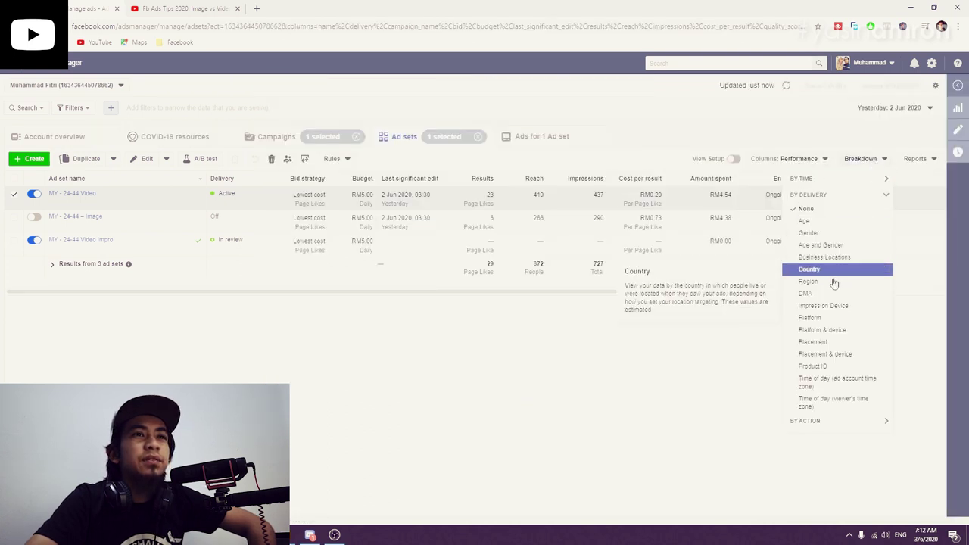
{"action": "left_click", "coordinate": [843, 353]}
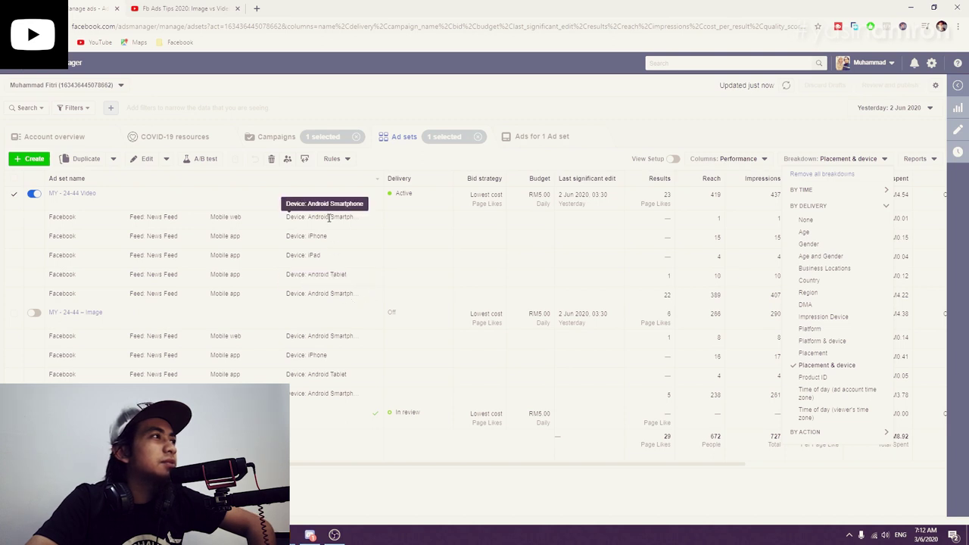
{"action": "left_click", "coordinate": [691, 228]}
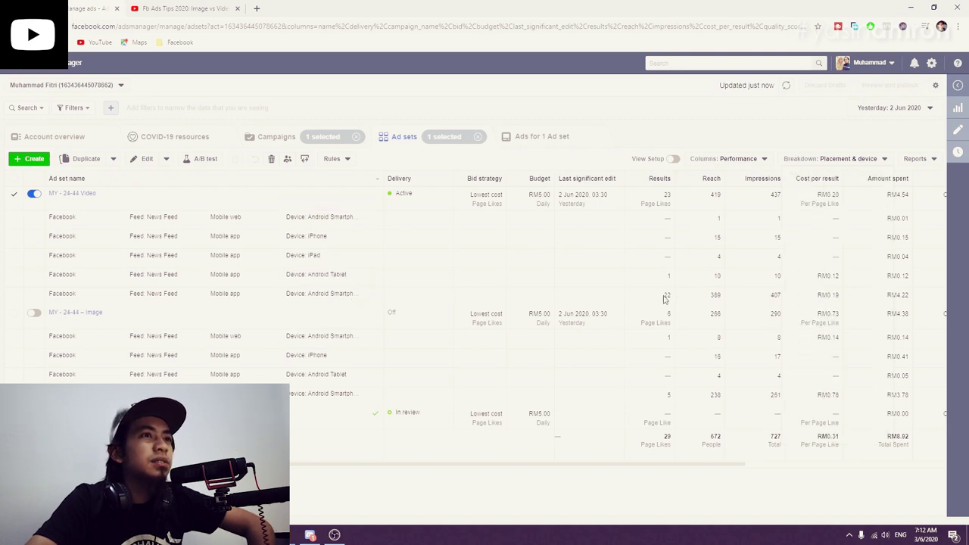
{"action": "double_click", "coordinate": [667, 295]}
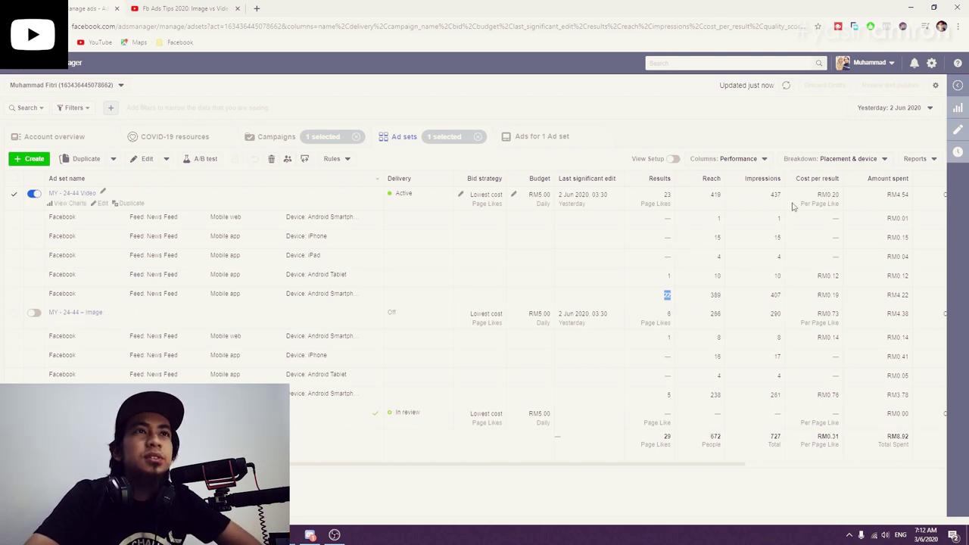
Break down the ad sets by Age and Gender and compare the video ad set's Page Likes across the 35–44 and 25–34 groups
{"action": "left_click", "coordinate": [845, 162]}
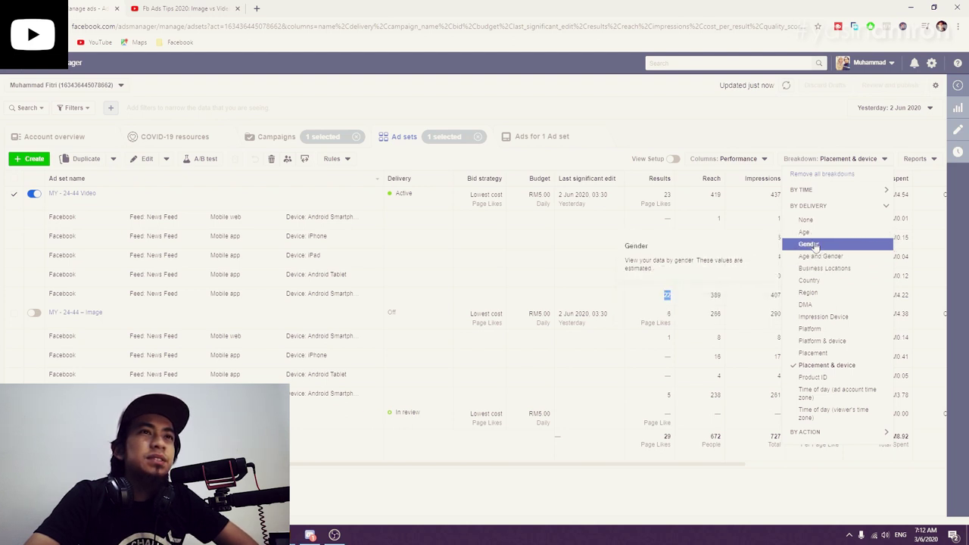
{"action": "left_click", "coordinate": [819, 257]}
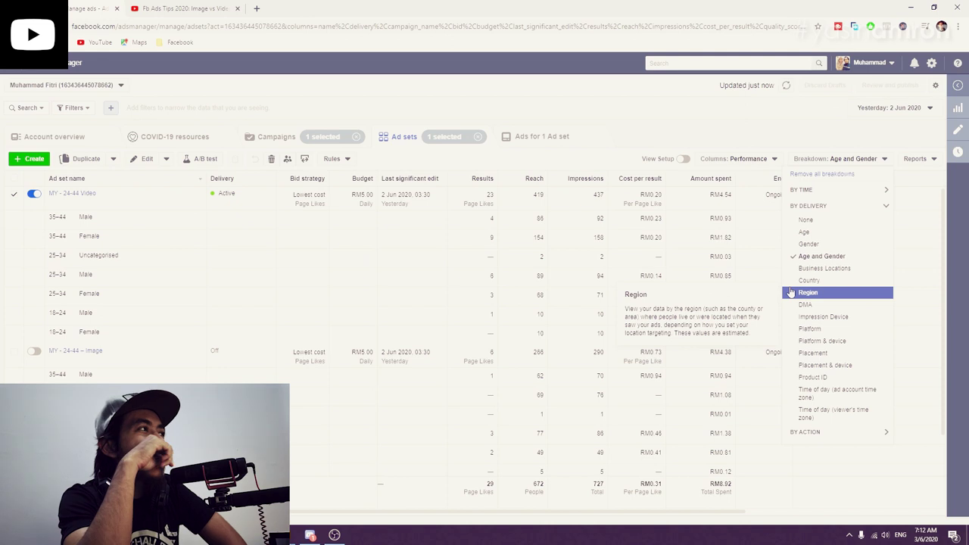
{"action": "double_click", "coordinate": [85, 236]}
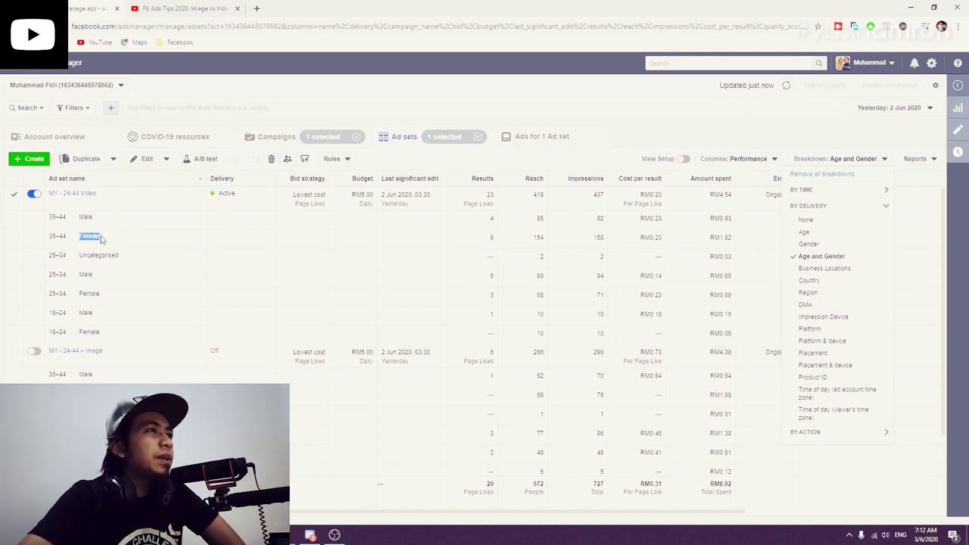
{"action": "left_click", "coordinate": [490, 241]}
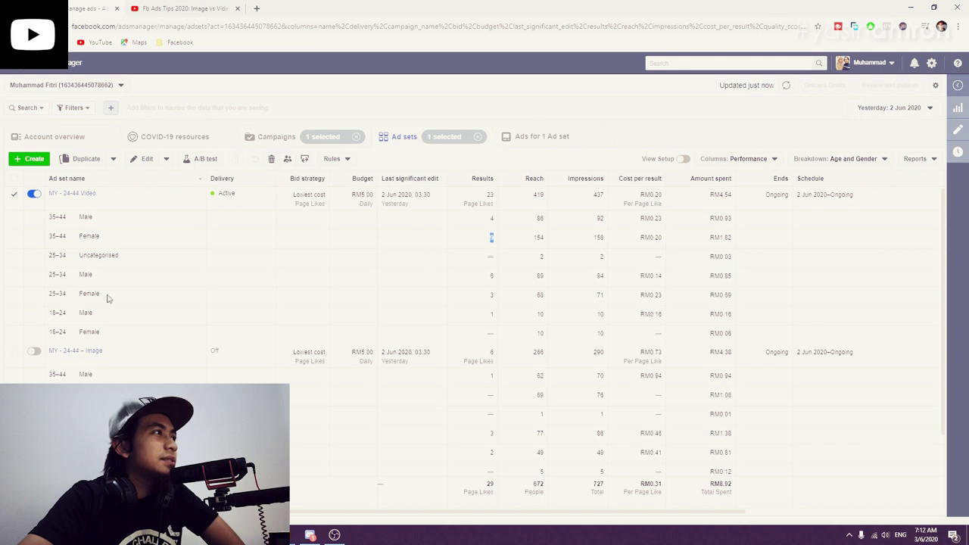
{"action": "double_click", "coordinate": [84, 293]}
{"action": "double_click", "coordinate": [492, 296]}
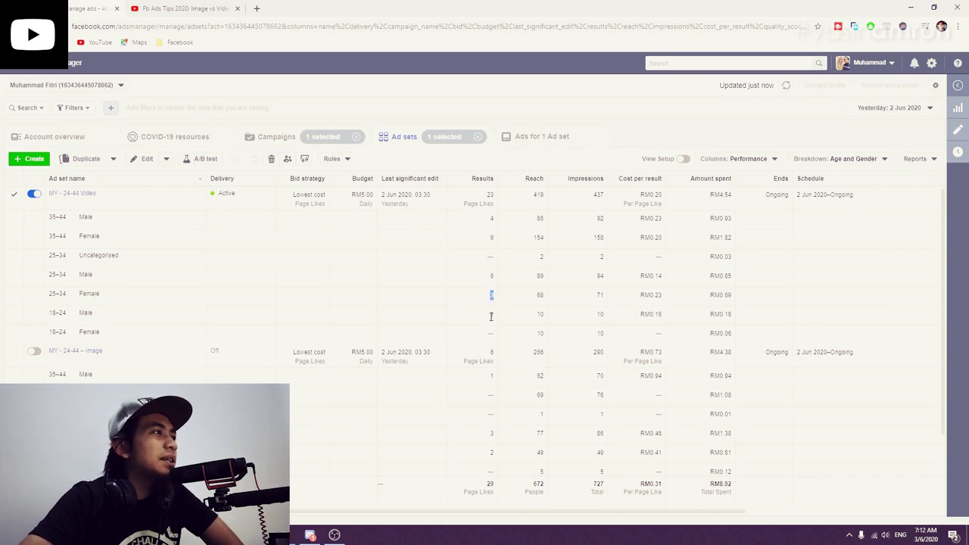
{"action": "left_click", "coordinate": [492, 277]}
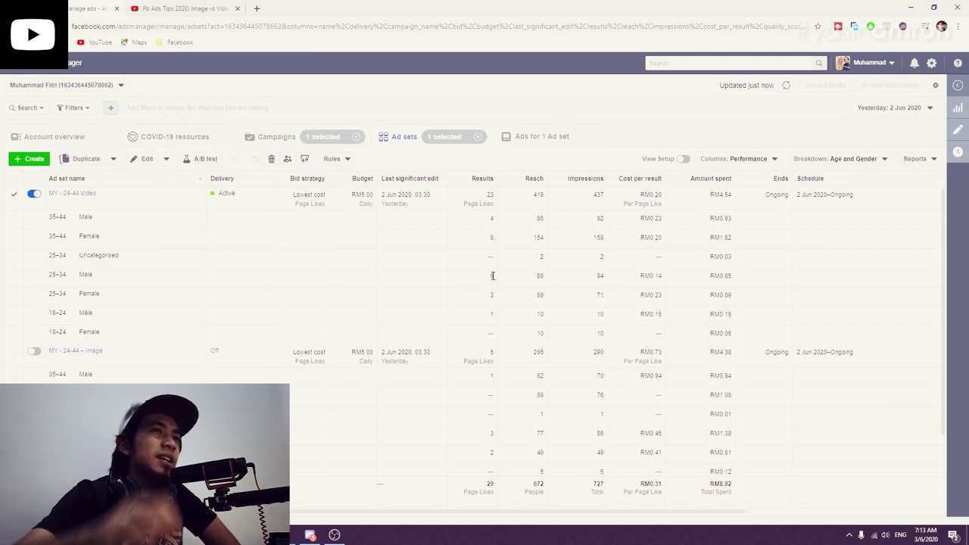
Compare the video ad set's cost per result for 35–44 females, 25–34 females and 25–34 males
{"action": "left_click_drag", "start_coordinate": [640, 237], "coordinate": [661, 237]}
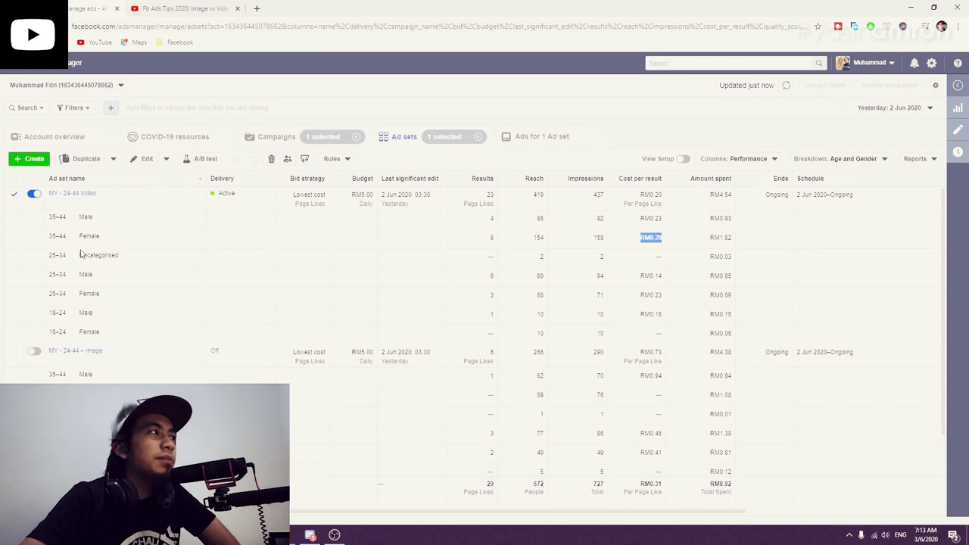
{"action": "left_click_drag", "start_coordinate": [49, 237], "coordinate": [659, 238]}
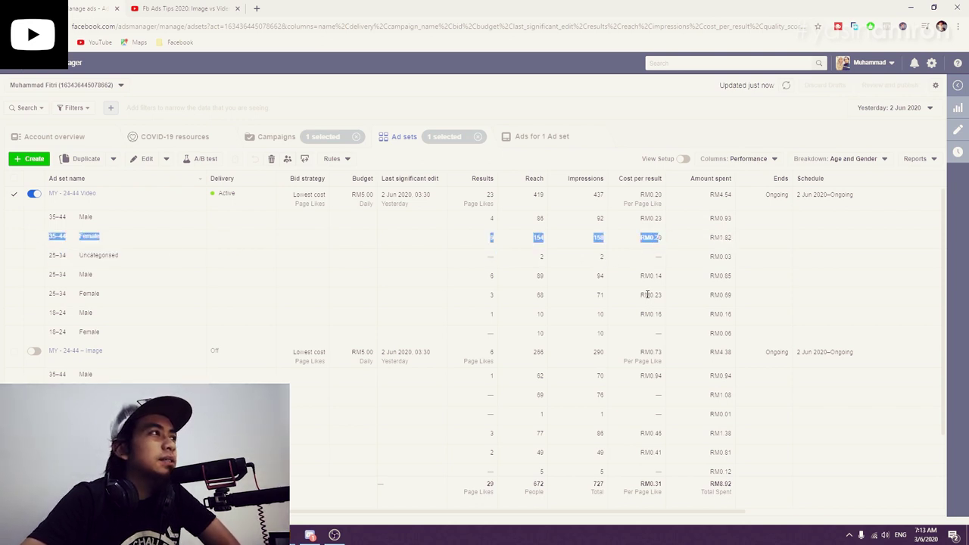
{"action": "left_click_drag", "start_coordinate": [661, 297], "coordinate": [74, 298]}
{"action": "left_click_drag", "start_coordinate": [665, 279], "coordinate": [50, 280]}
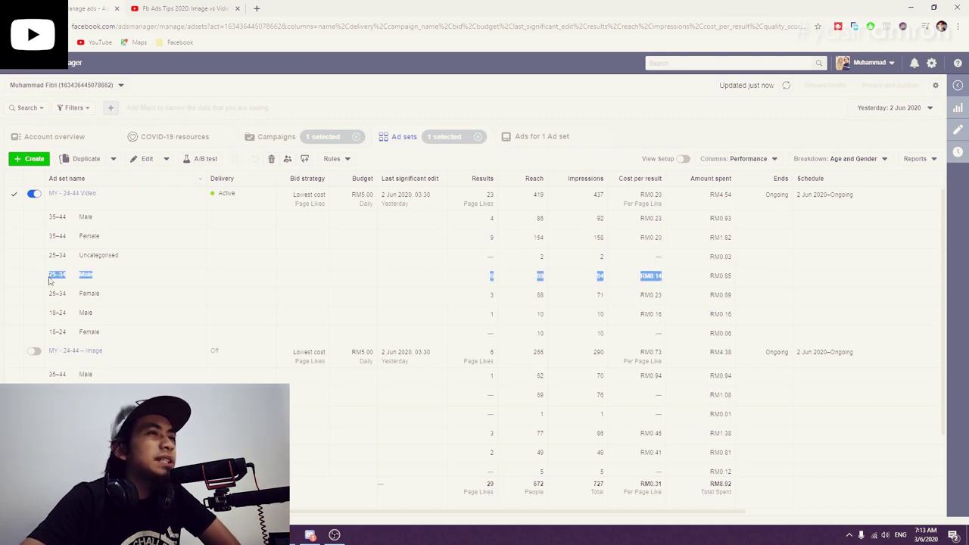
{"action": "left_click", "coordinate": [660, 277]}
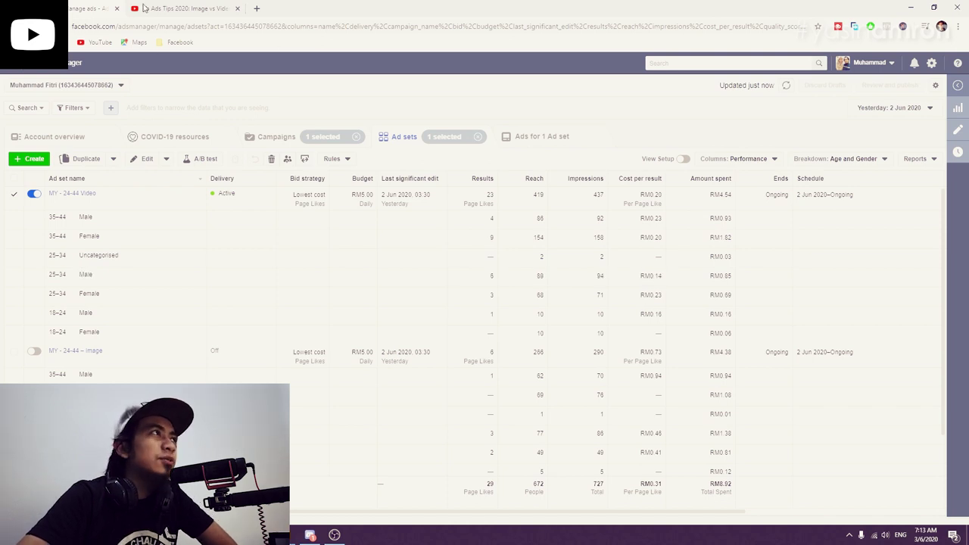
{"action": "left_click", "coordinate": [272, 136]}
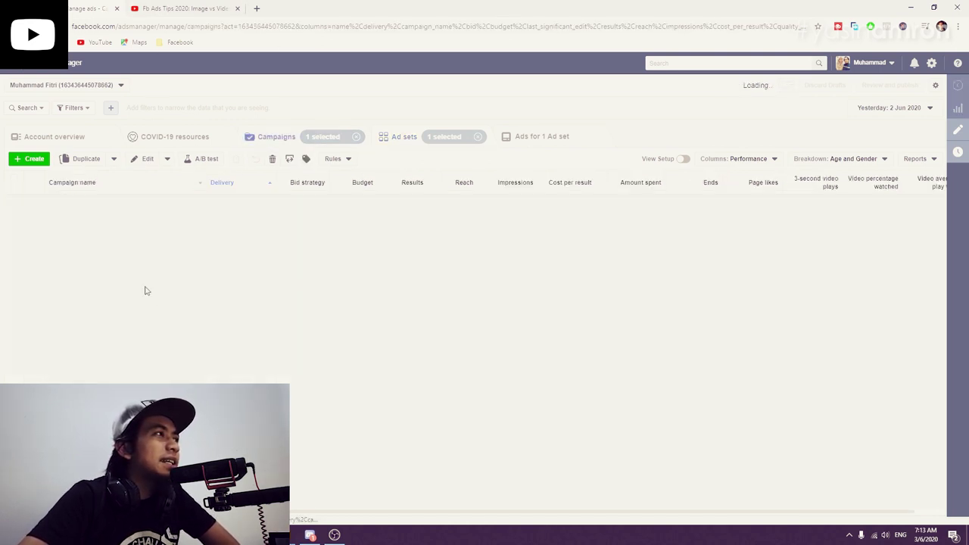
{"action": "left_click", "coordinate": [144, 162]}
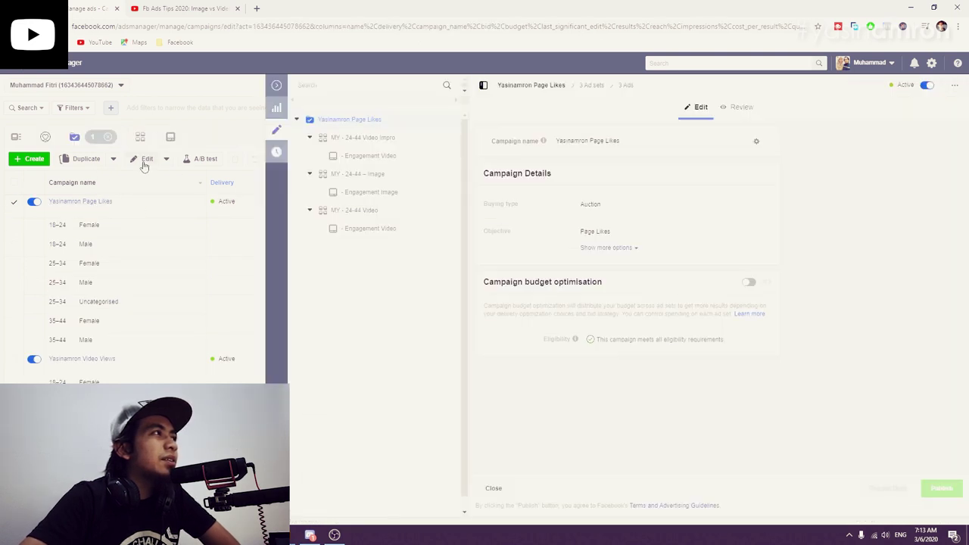
{"action": "left_click", "coordinate": [103, 194]}
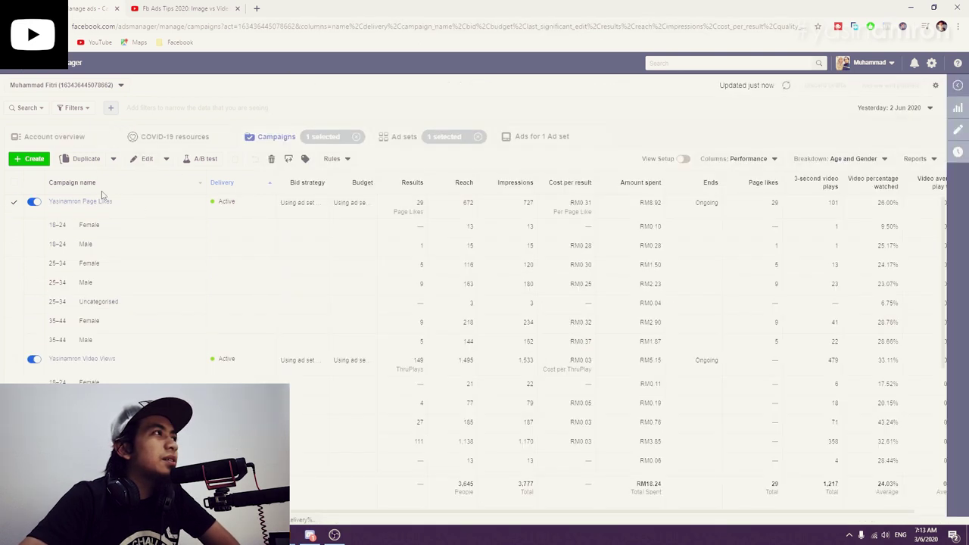
{"action": "left_click", "coordinate": [427, 140]}
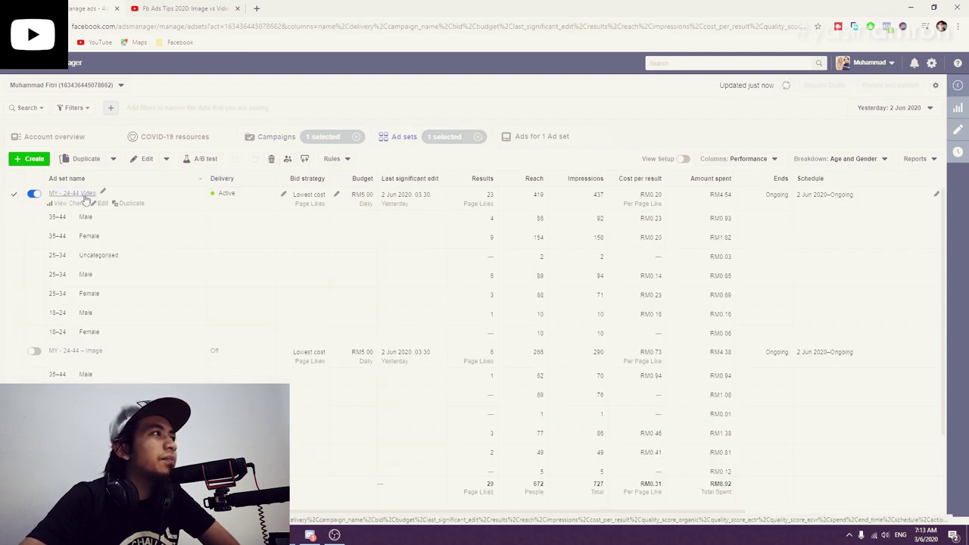
Set the gender targeting of the MY - 24-44 Video Impro ad set to Men and publish the change
{"action": "left_click", "coordinate": [143, 164]}
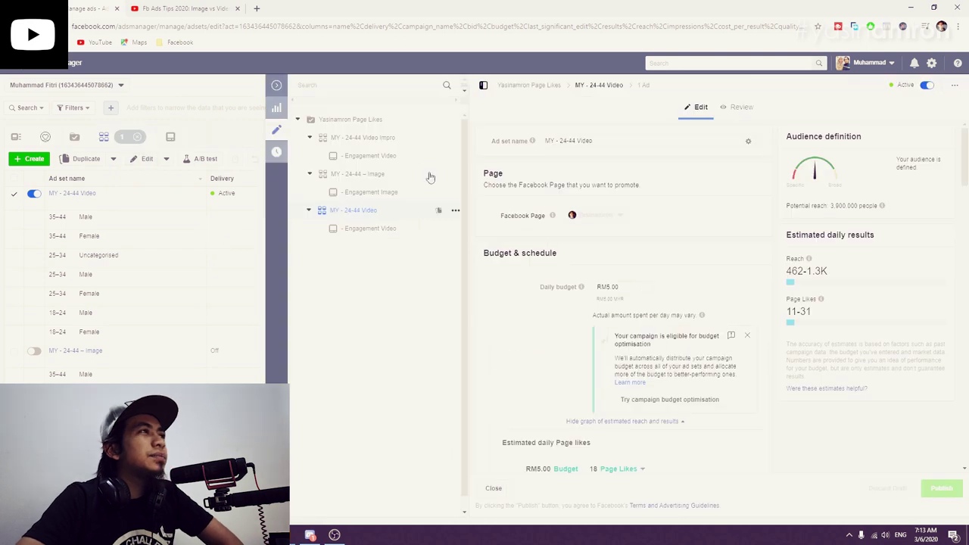
{"action": "left_click", "coordinate": [396, 138]}
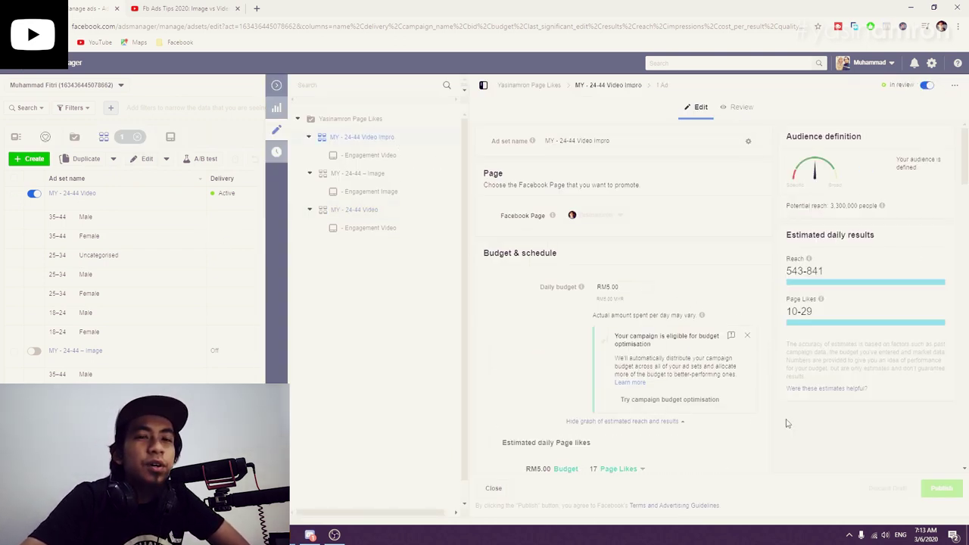
{"action": "scroll", "coordinate": [666, 363], "scroll_direction": "down", "scroll_amount": 5}
{"action": "scroll", "coordinate": [669, 362], "scroll_direction": "down", "scroll_amount": 3}
{"action": "scroll", "coordinate": [619, 306], "scroll_direction": "up", "scroll_amount": 1}
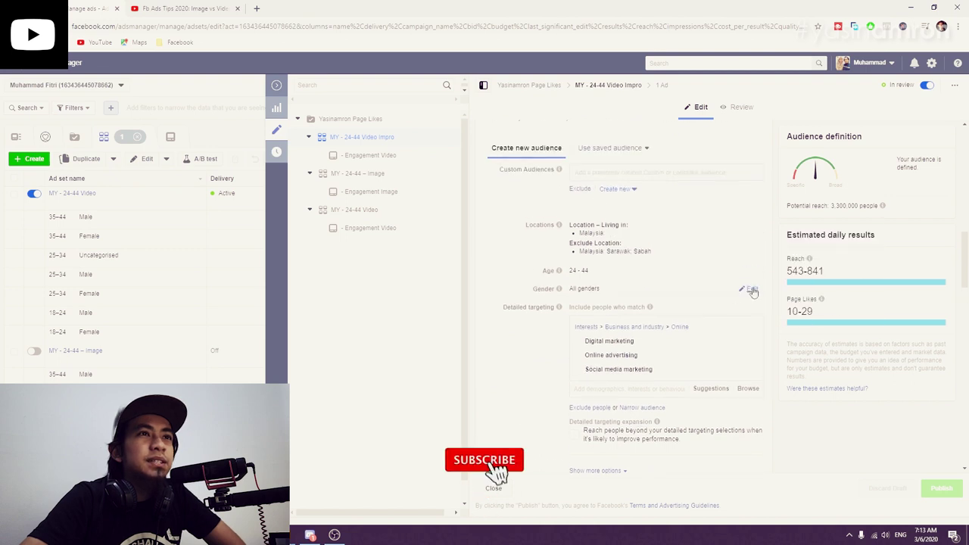
{"action": "left_click", "coordinate": [746, 290]}
{"action": "left_click", "coordinate": [600, 290]}
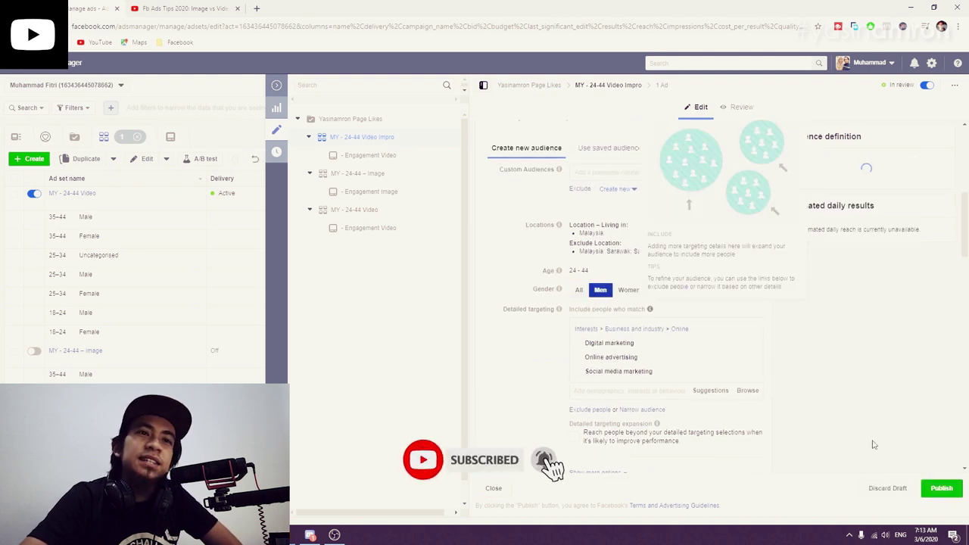
{"action": "left_click", "coordinate": [941, 489]}
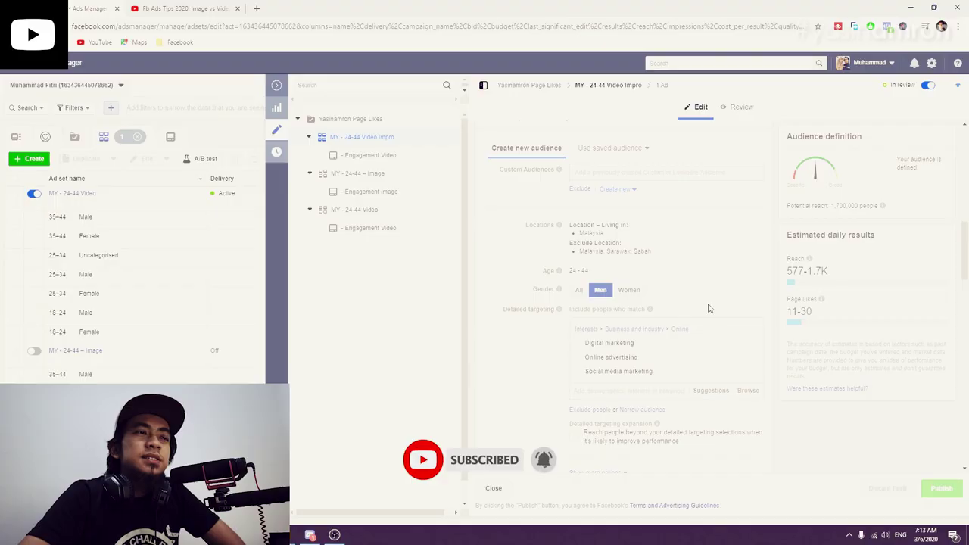